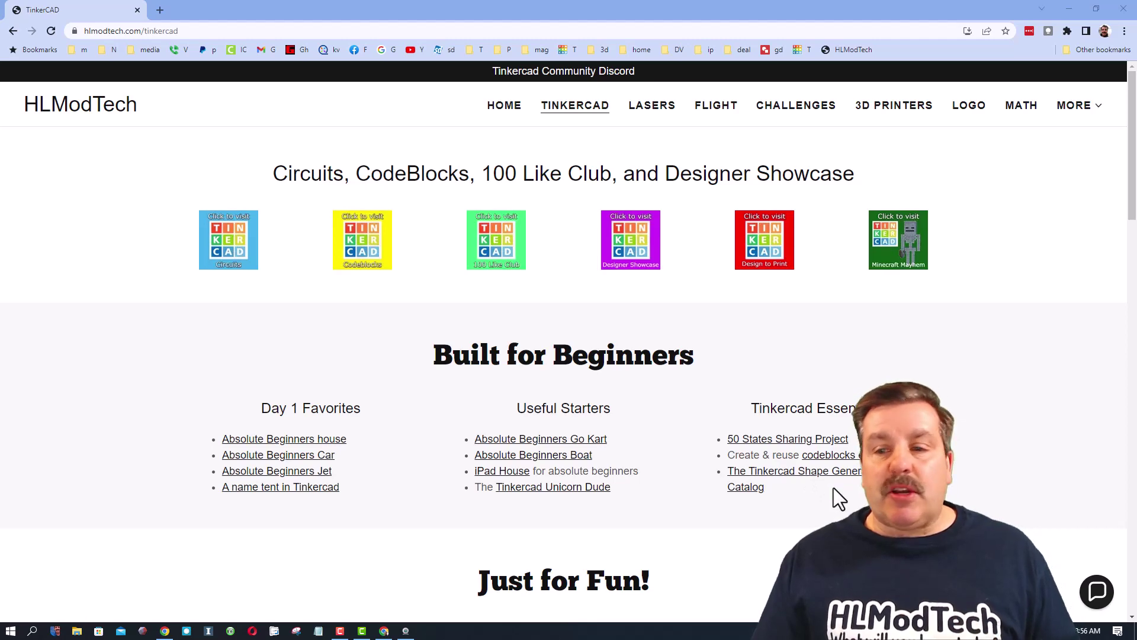
# - Browse the Shape Generator Catalog, then close it and return to the HLModTech page
pyautogui.click(825, 482)
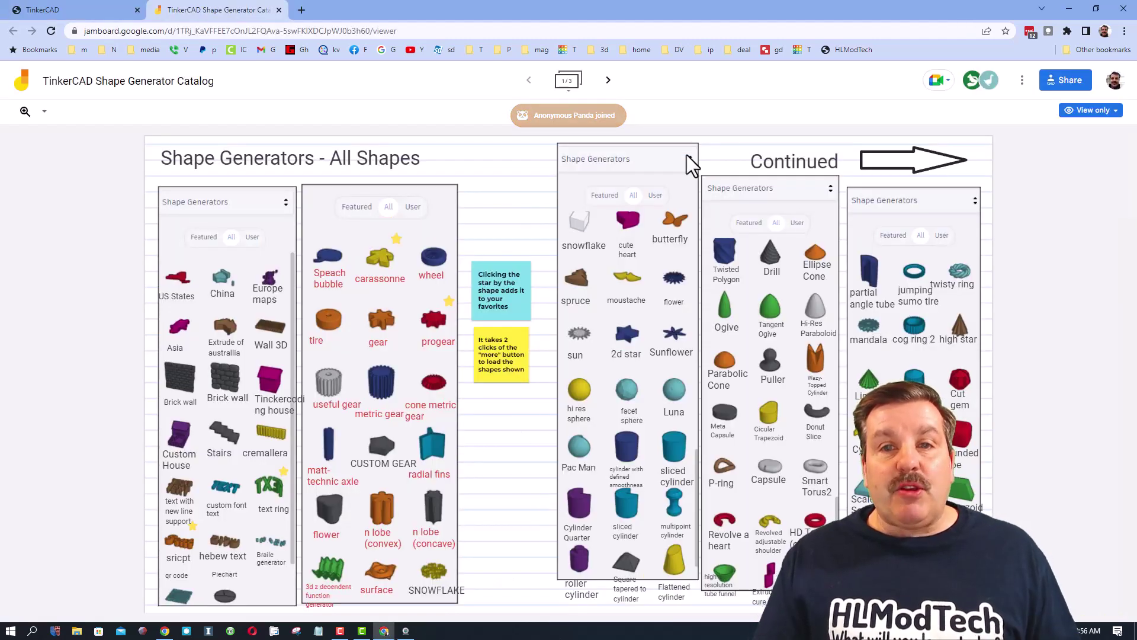
pyautogui.click(608, 80)
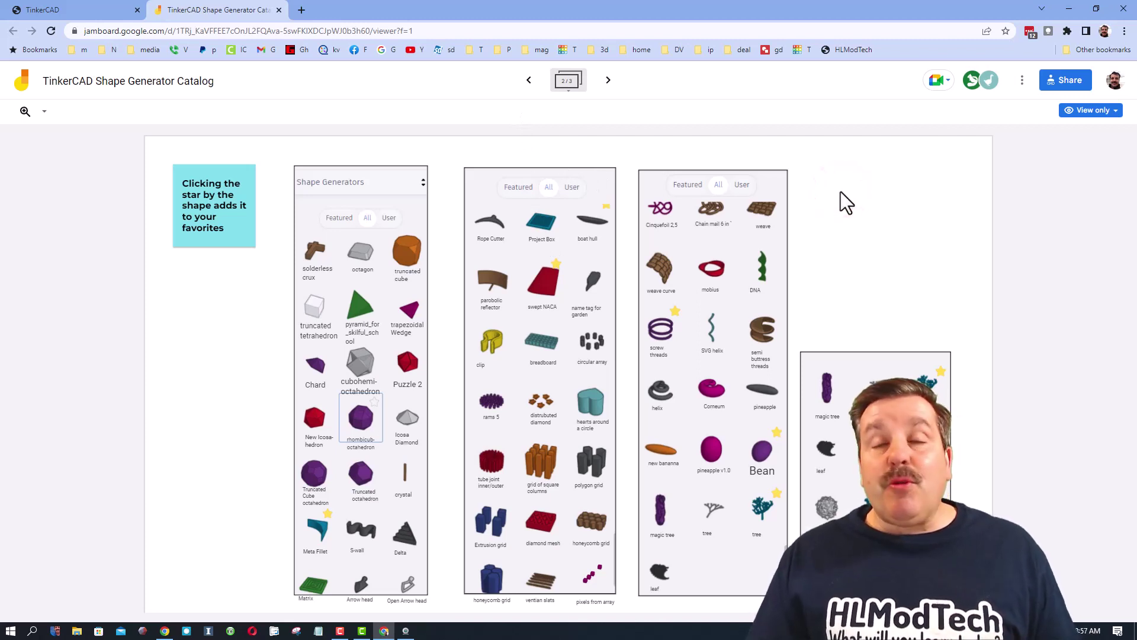
pyautogui.click(1021, 80)
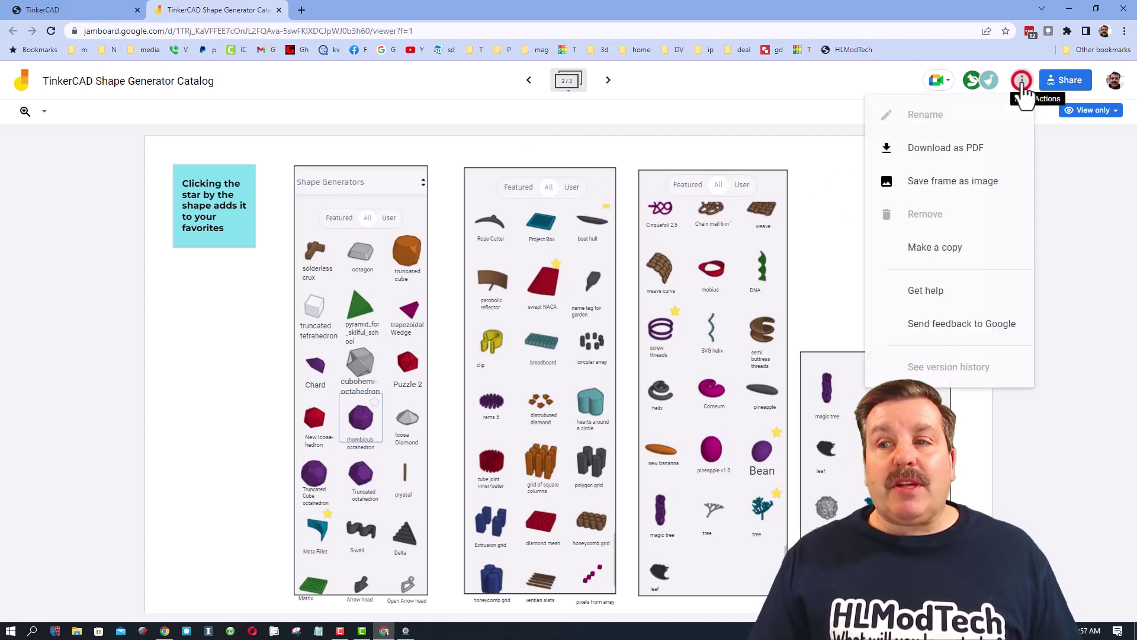
pyautogui.click(827, 250)
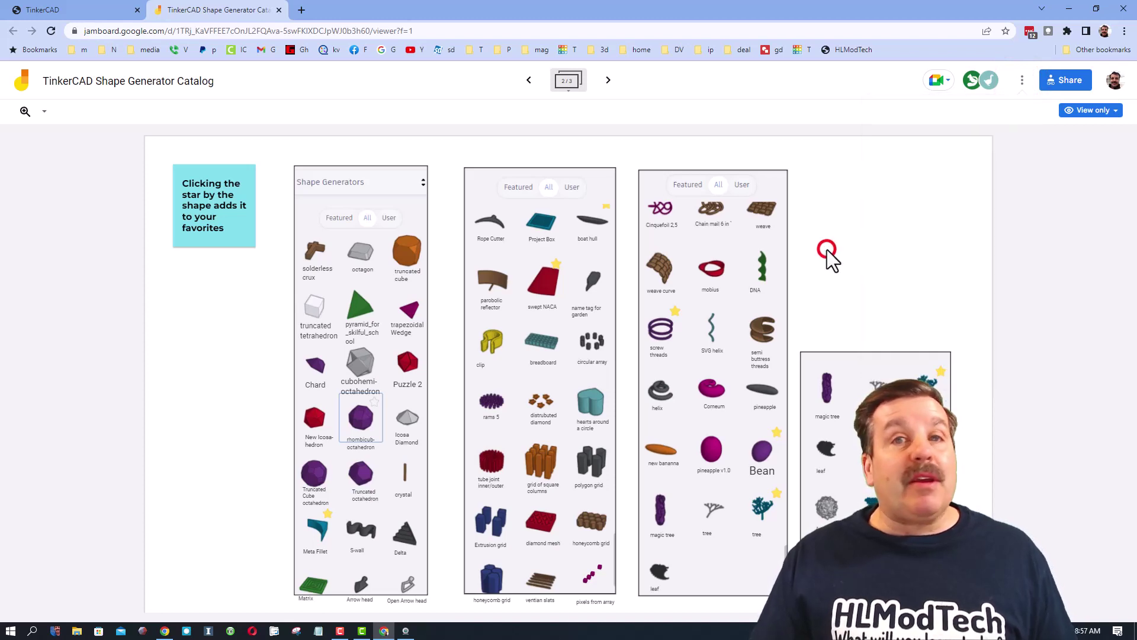
pyautogui.click(277, 10)
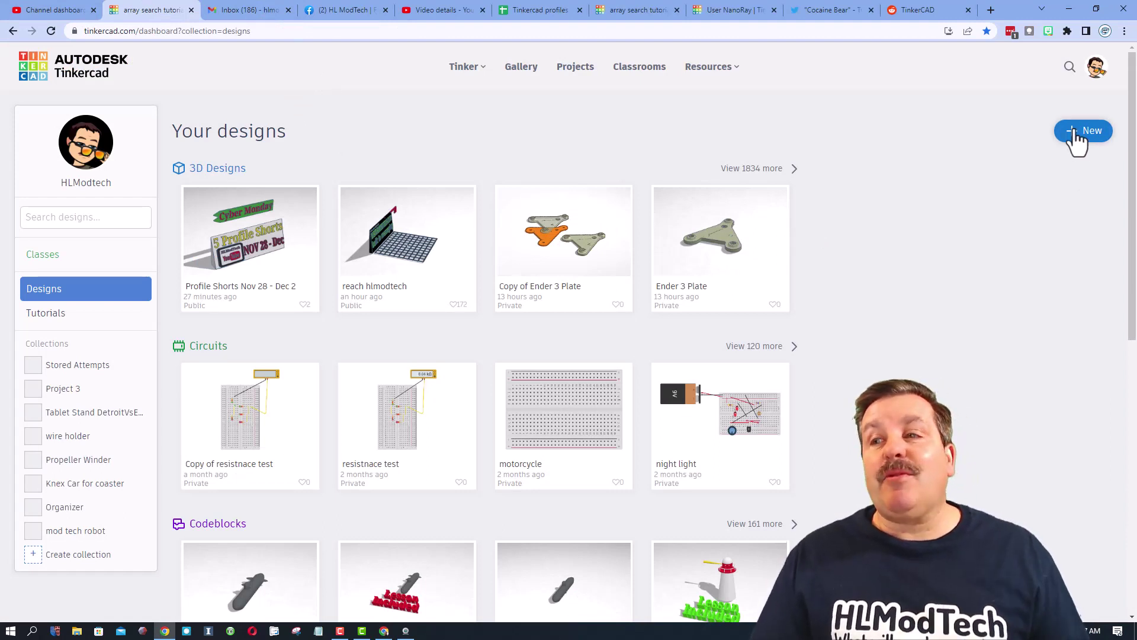
# - Create a new 3D design and drop the SoftBox found by searching 'soft' onto the workplane centre
pyautogui.click(1074, 131)
pyautogui.click(1050, 168)
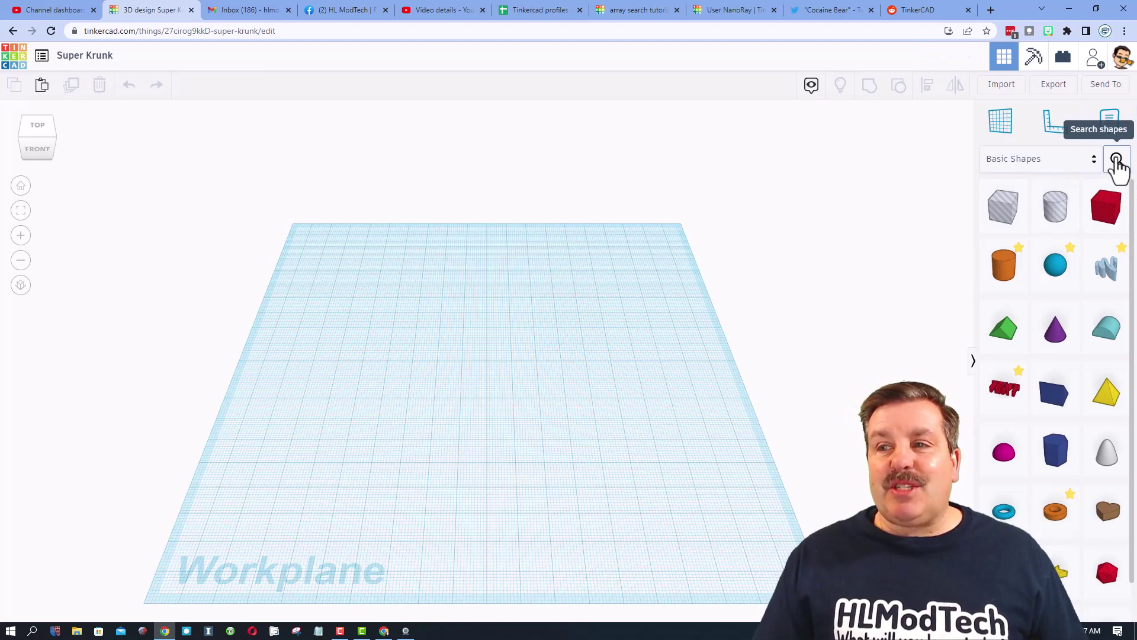
pyautogui.click(1116, 159)
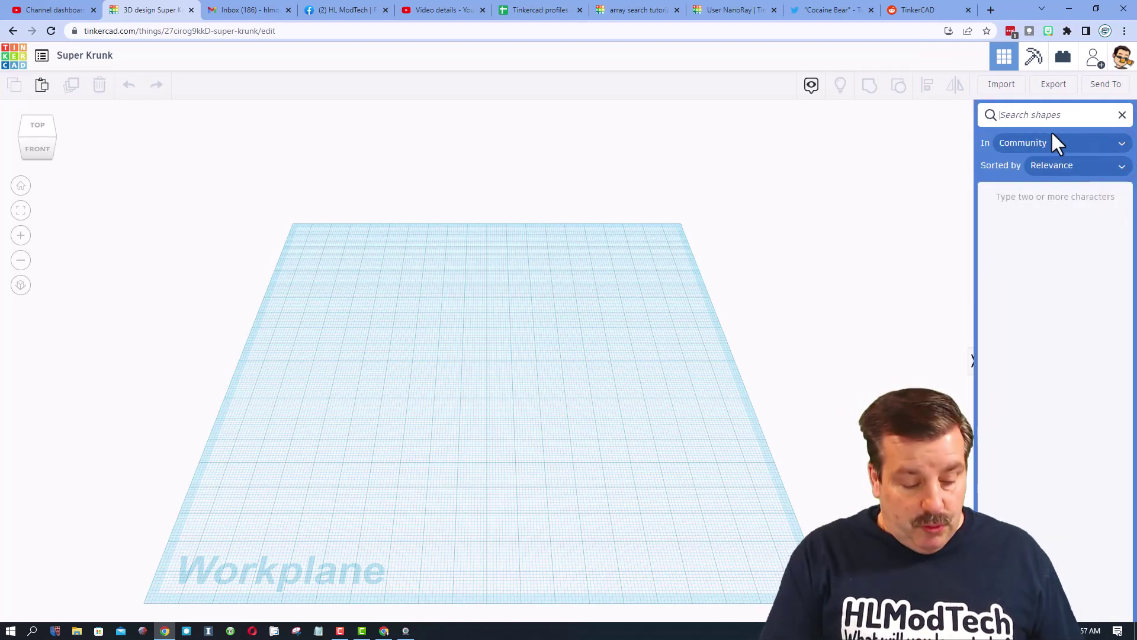
pyautogui.write('soft')
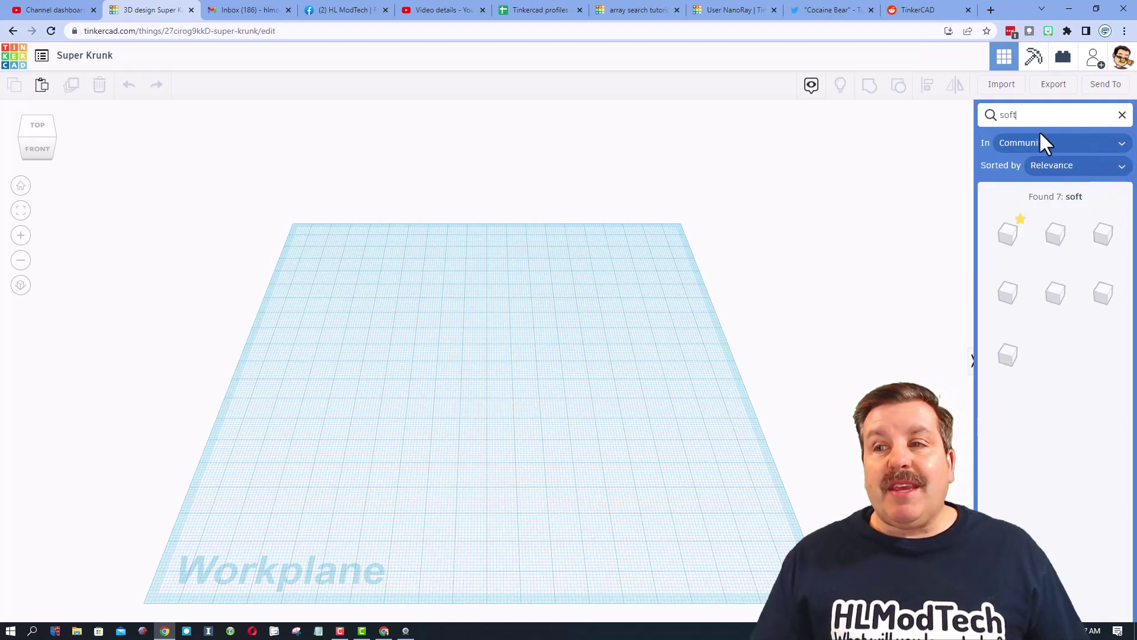
pyautogui.moveTo(1019, 243); pyautogui.dragTo(456, 385)
pyautogui.moveTo(687, 427); pyautogui.dragTo(674, 381, button='right')
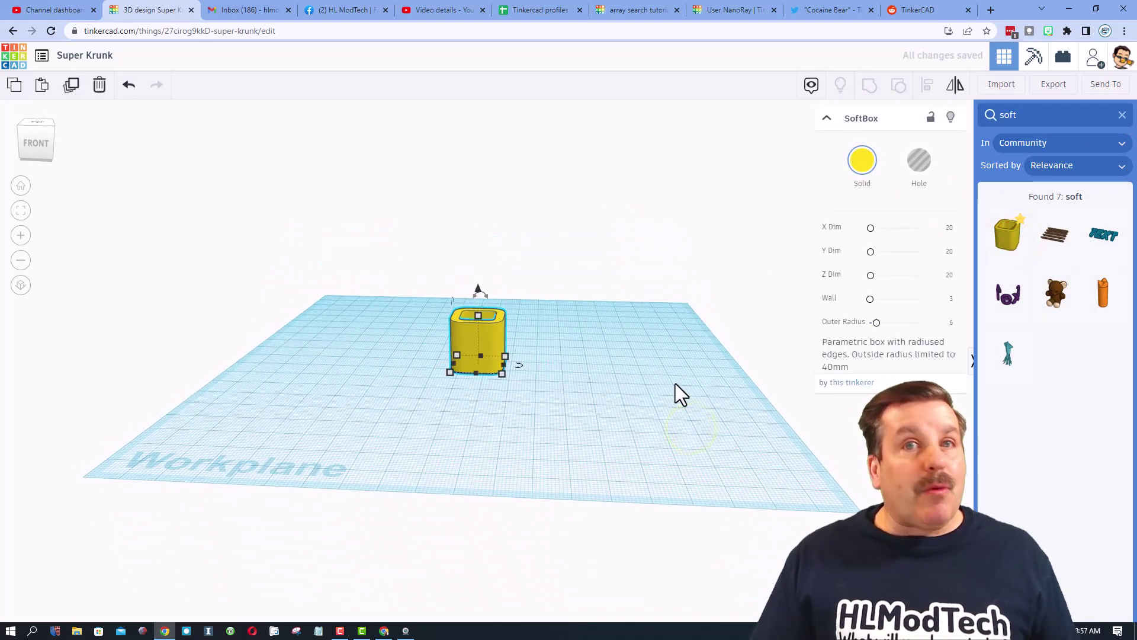
# - Size the SoftBox to 40 × 40 with a height of 100
pyautogui.click(949, 229)
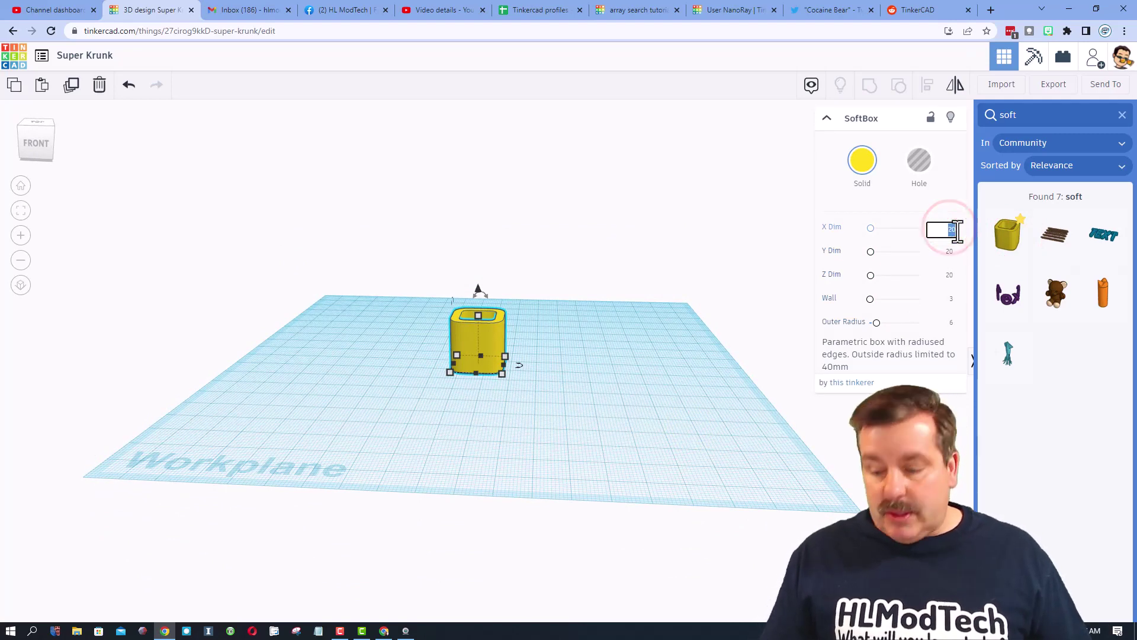
pyautogui.write('40')
pyautogui.press('Return')
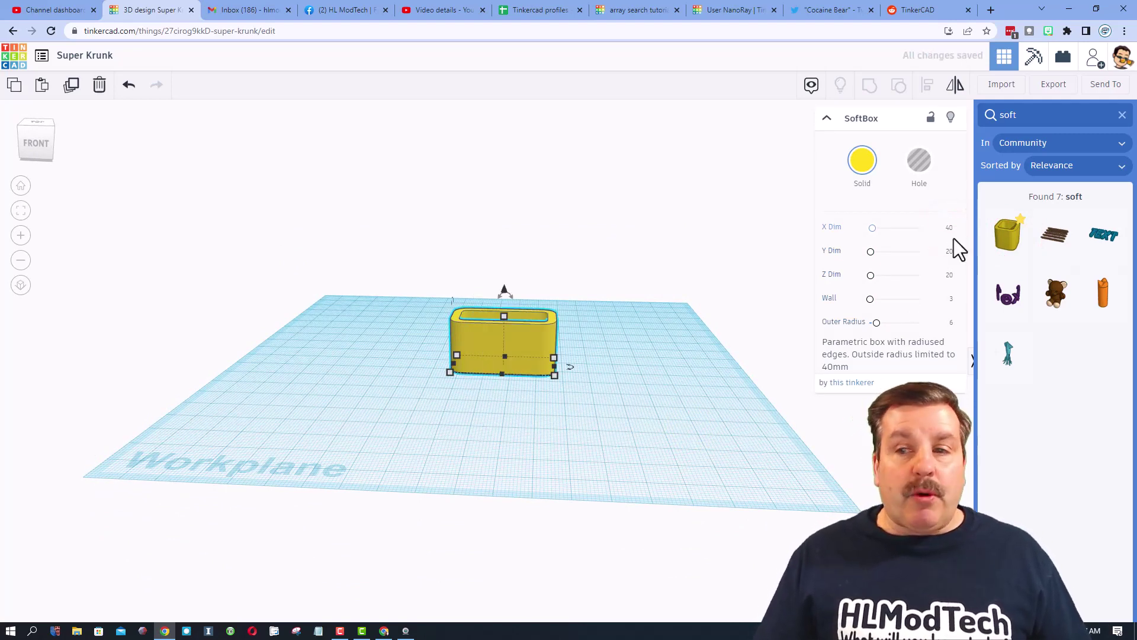
pyautogui.click(950, 253)
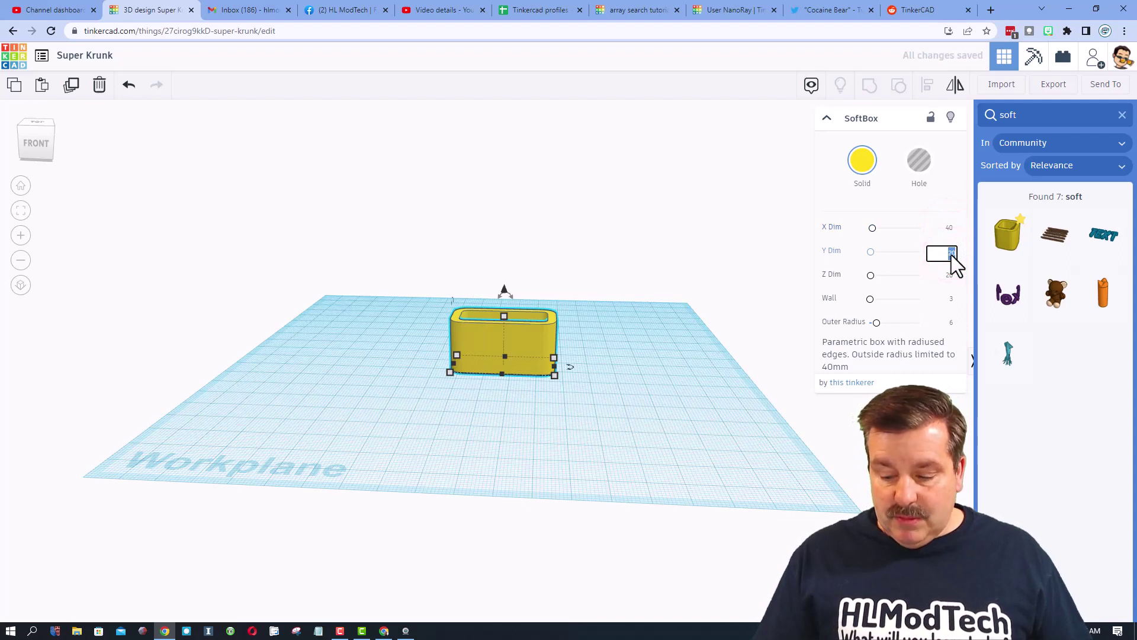
pyautogui.write('40')
pyautogui.press('Return')
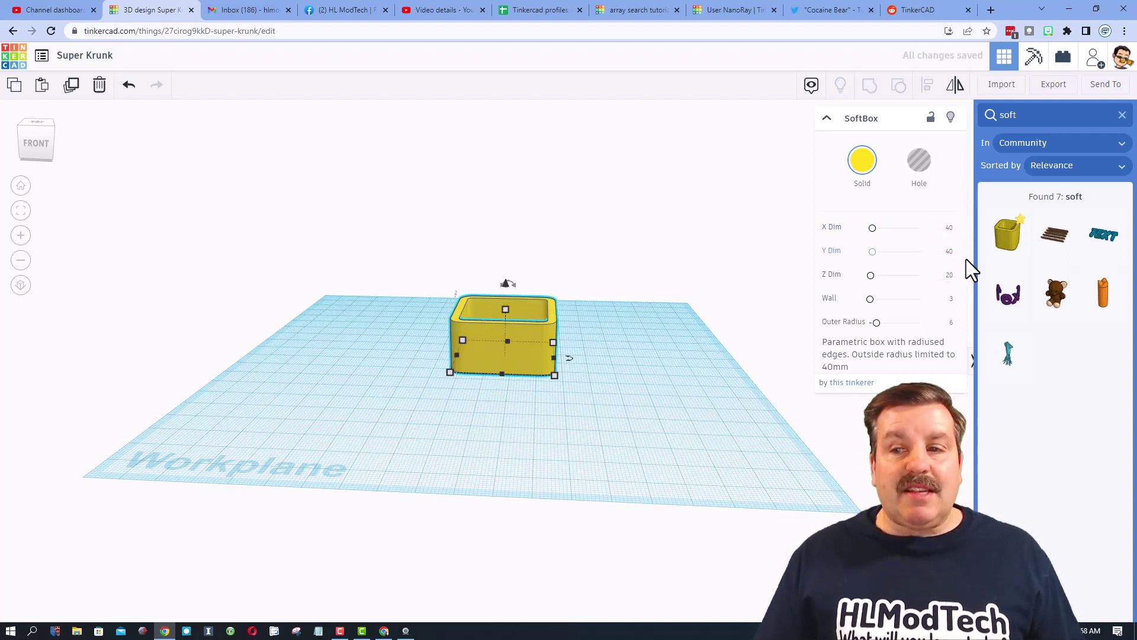
pyautogui.click(948, 277)
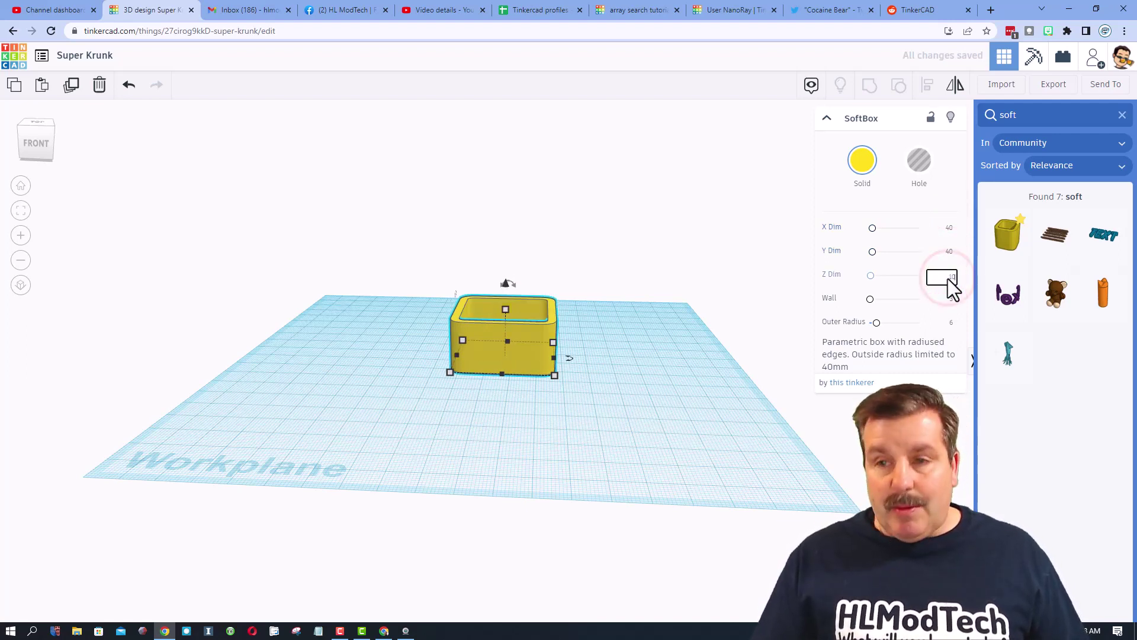
pyautogui.write('100')
pyautogui.press('Return')
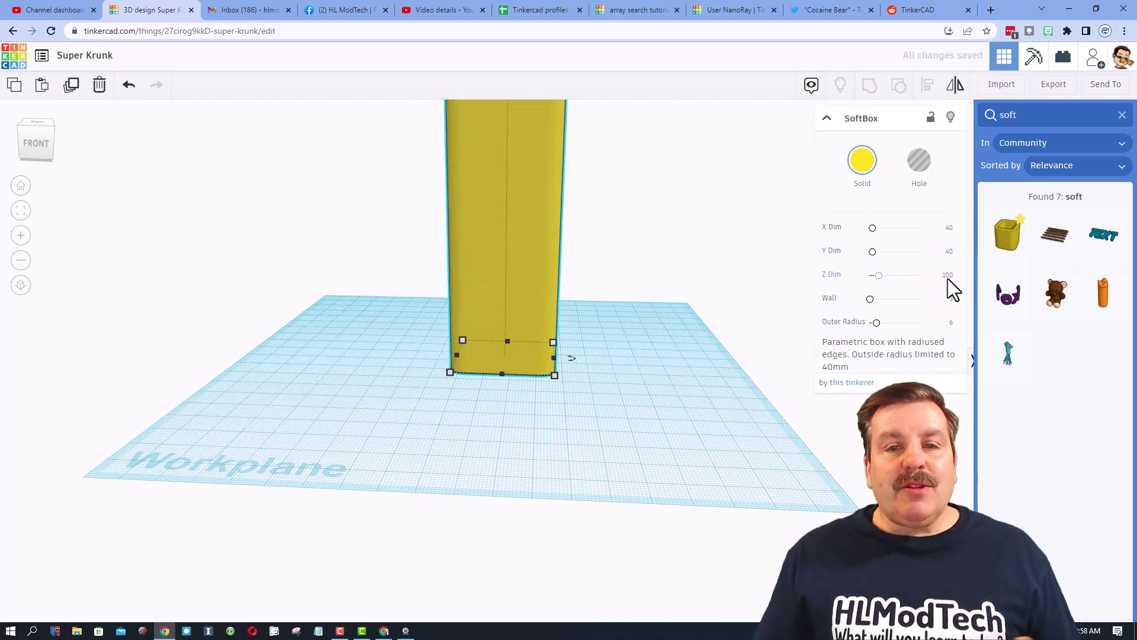
# - Give the SoftBox square corners with outer radius 0 and a wall thickness of 2
pyautogui.moveTo(552, 326); pyautogui.dragTo(794, 365, button='right')
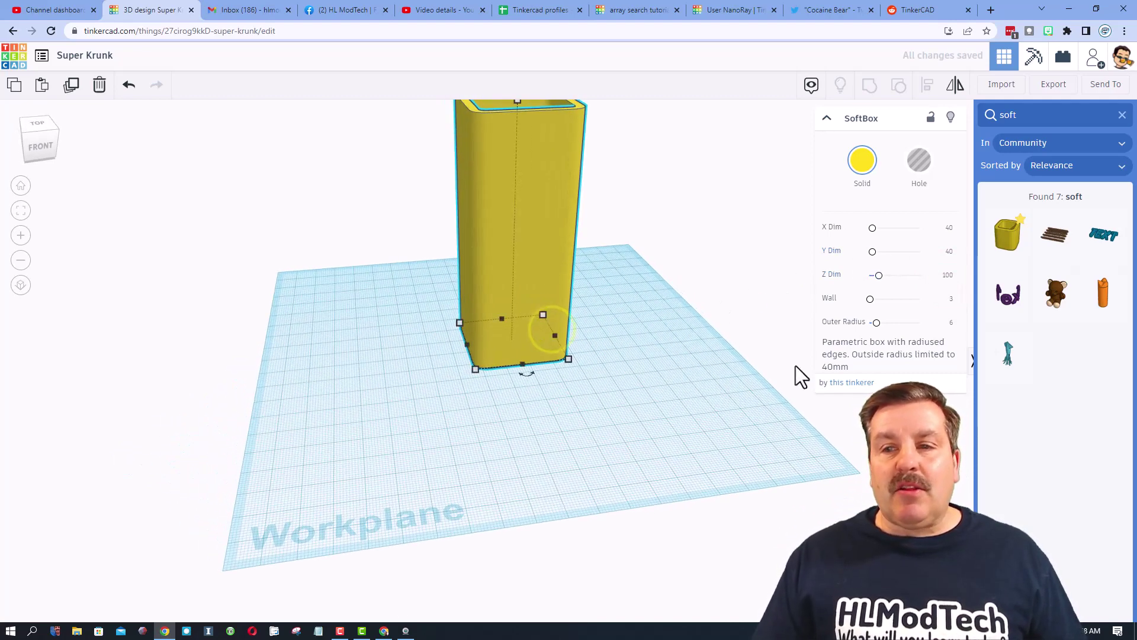
pyautogui.click(949, 323)
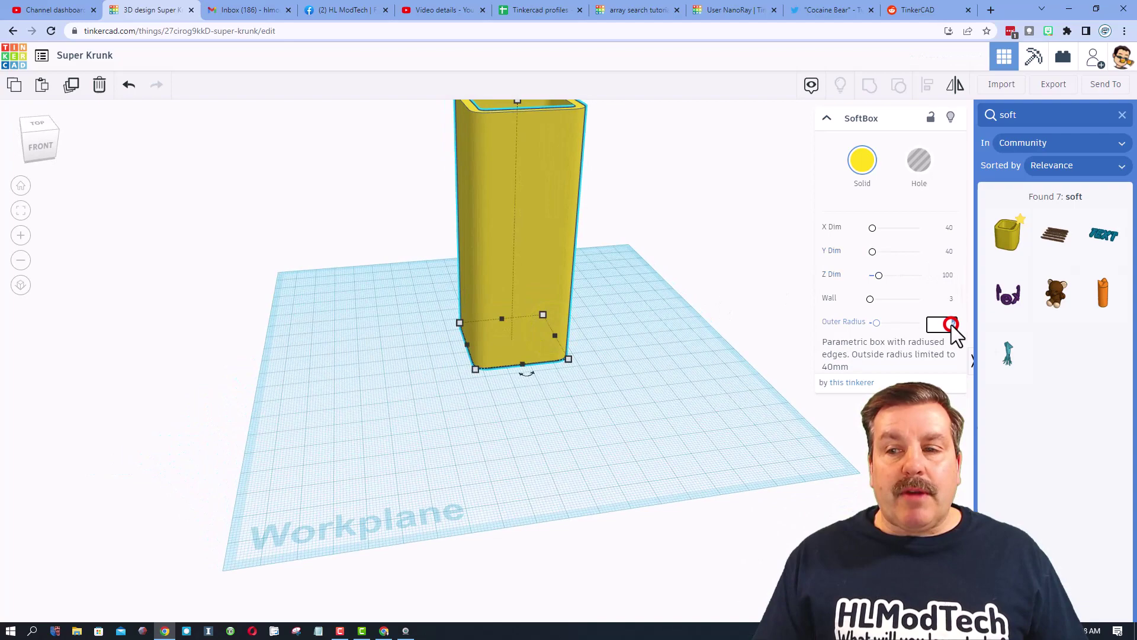
pyautogui.write('0')
pyautogui.press('Return')
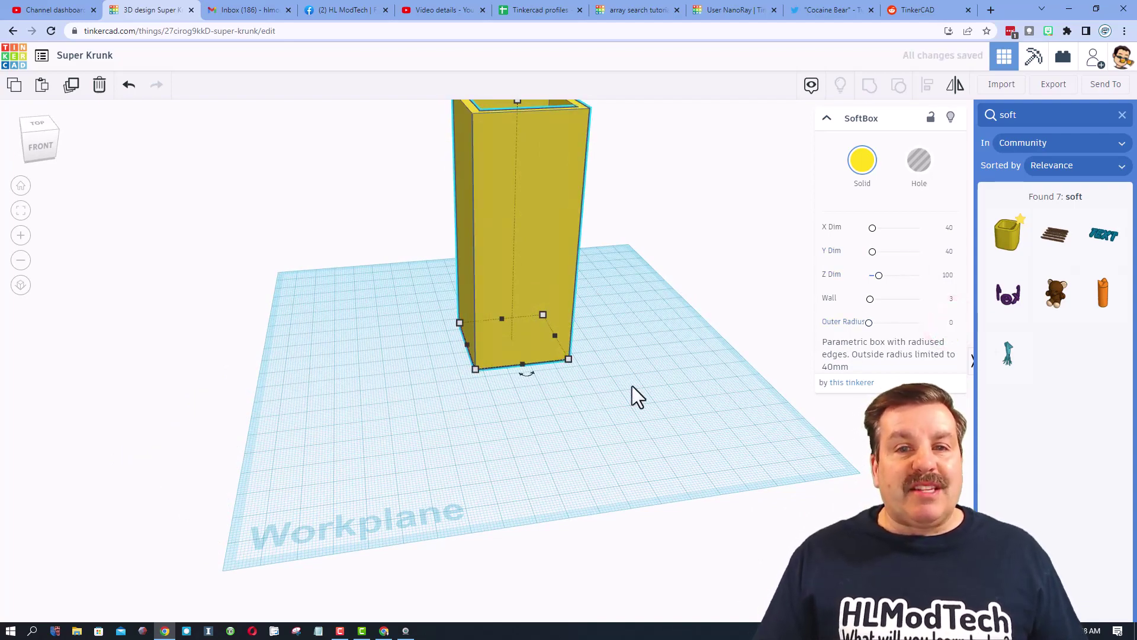
pyautogui.moveTo(632, 386); pyautogui.dragTo(588, 431, button='right')
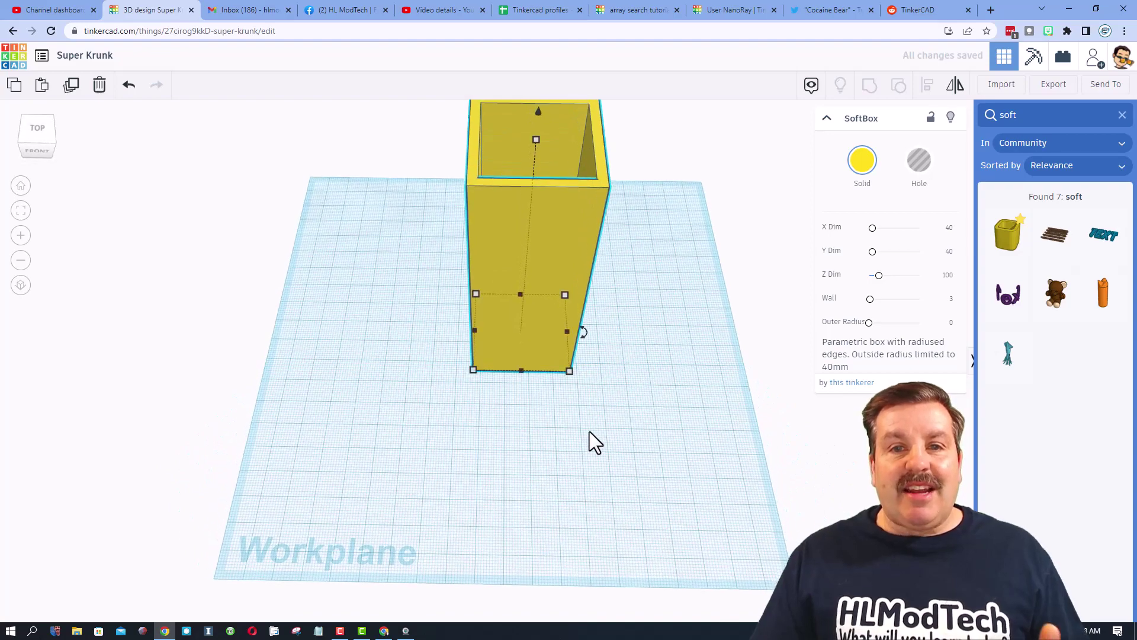
pyautogui.click(951, 295)
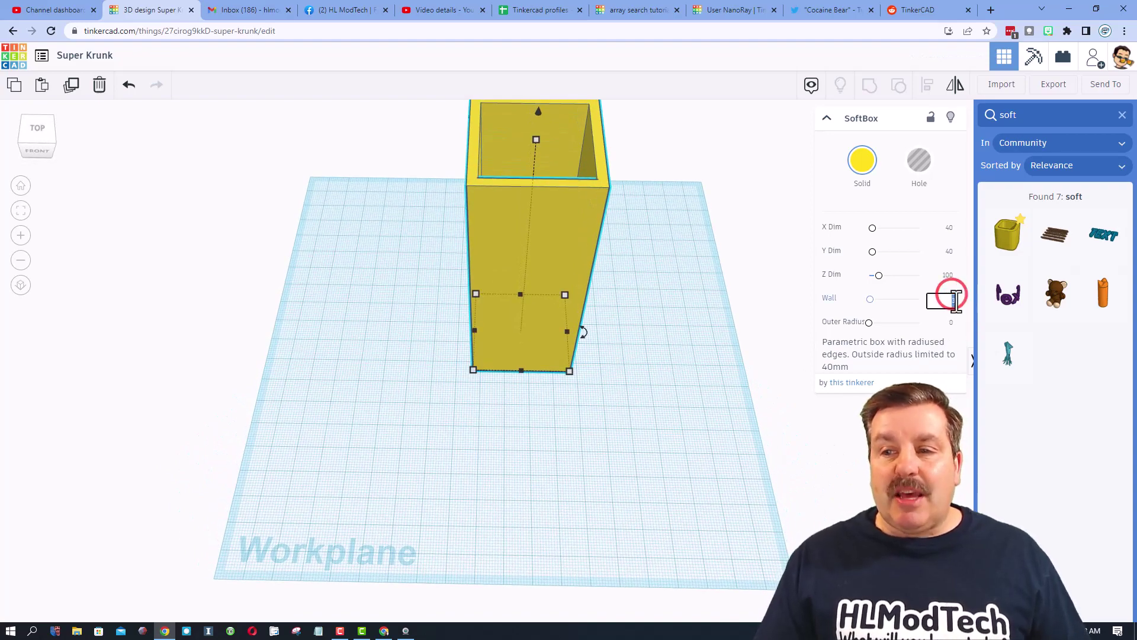
pyautogui.write('2')
pyautogui.press('Return')
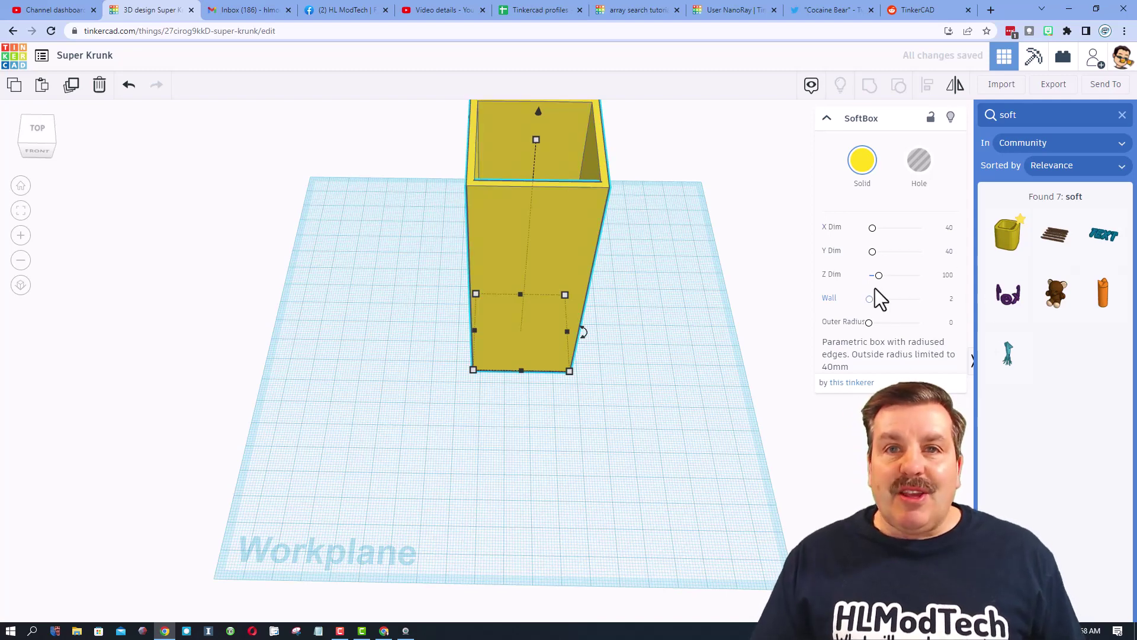
# - Rename the design to 'fun building'
pyautogui.moveTo(667, 404); pyautogui.dragTo(652, 362, button='right')
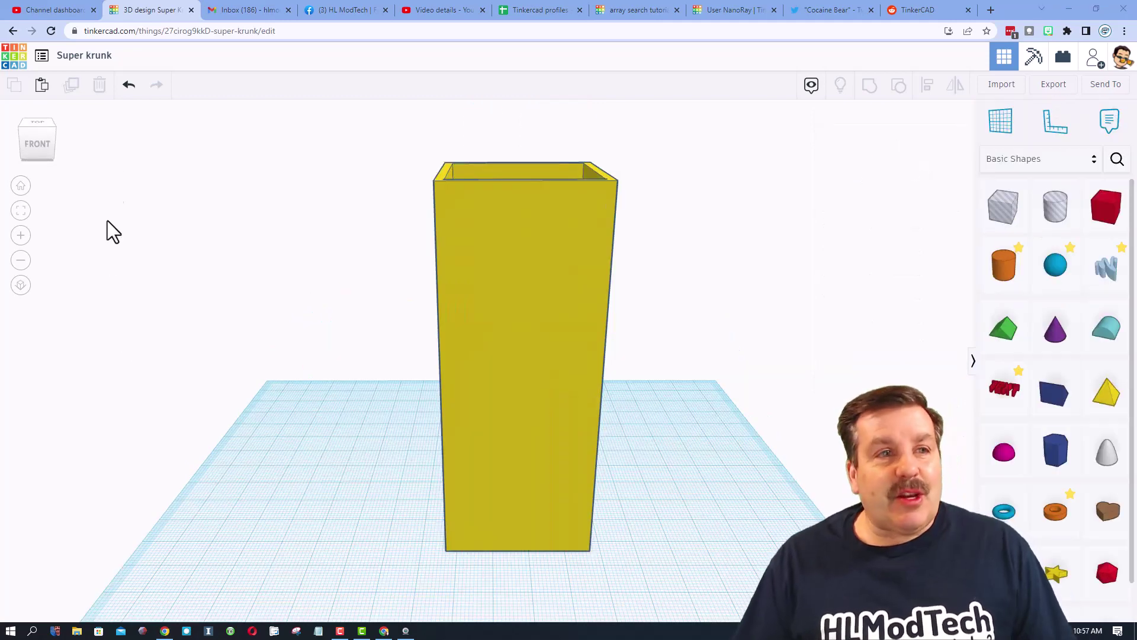
pyautogui.click(85, 64)
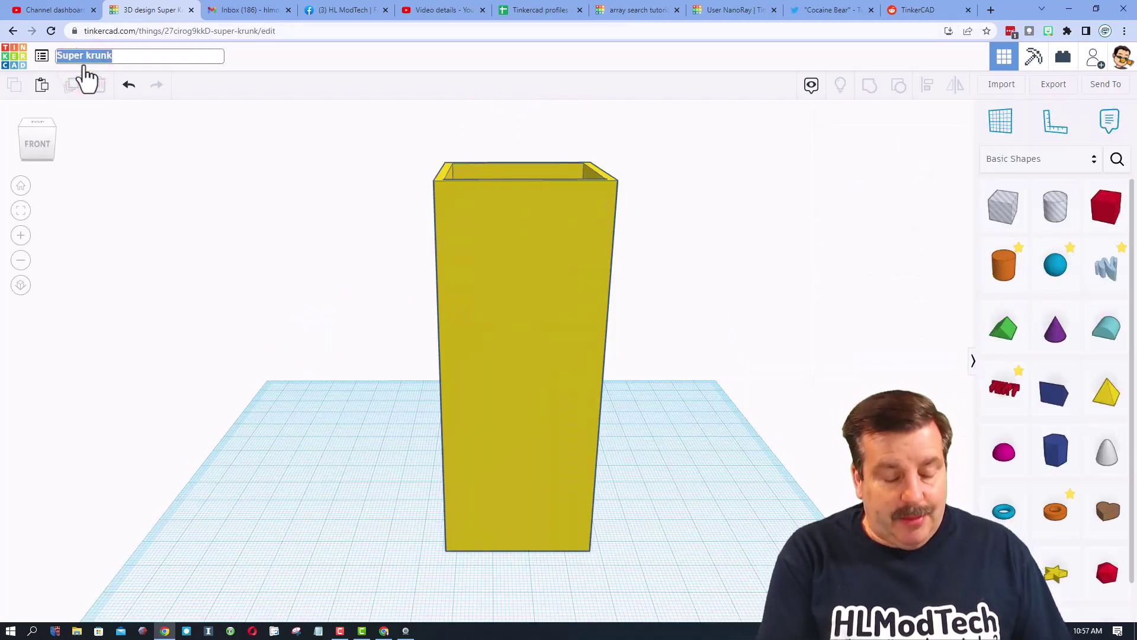
pyautogui.write('fun building')
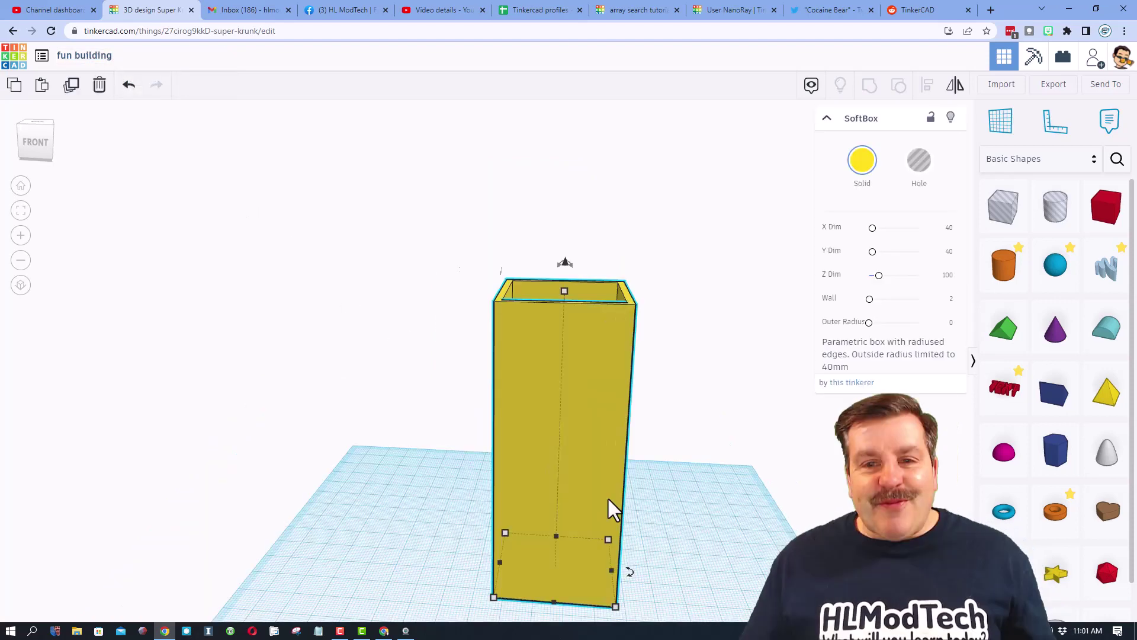
# - Make the SoftBox transparent and add a red box scaled evenly to 36 mm
pyautogui.click(581, 439)
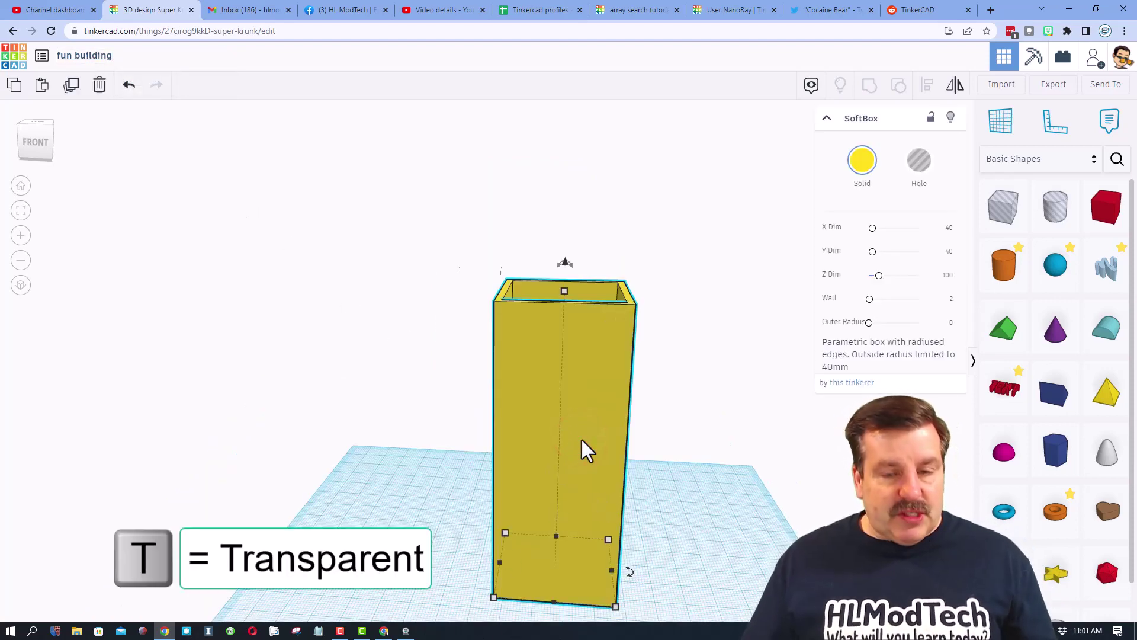
pyautogui.press('t')
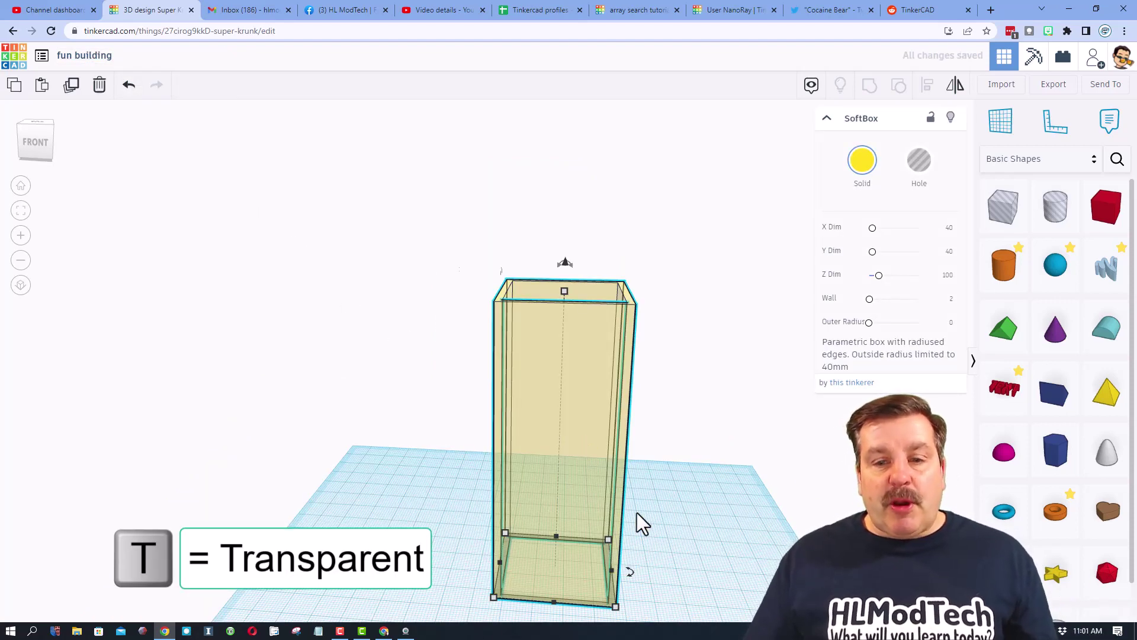
pyautogui.moveTo(1105, 206); pyautogui.dragTo(643, 555)
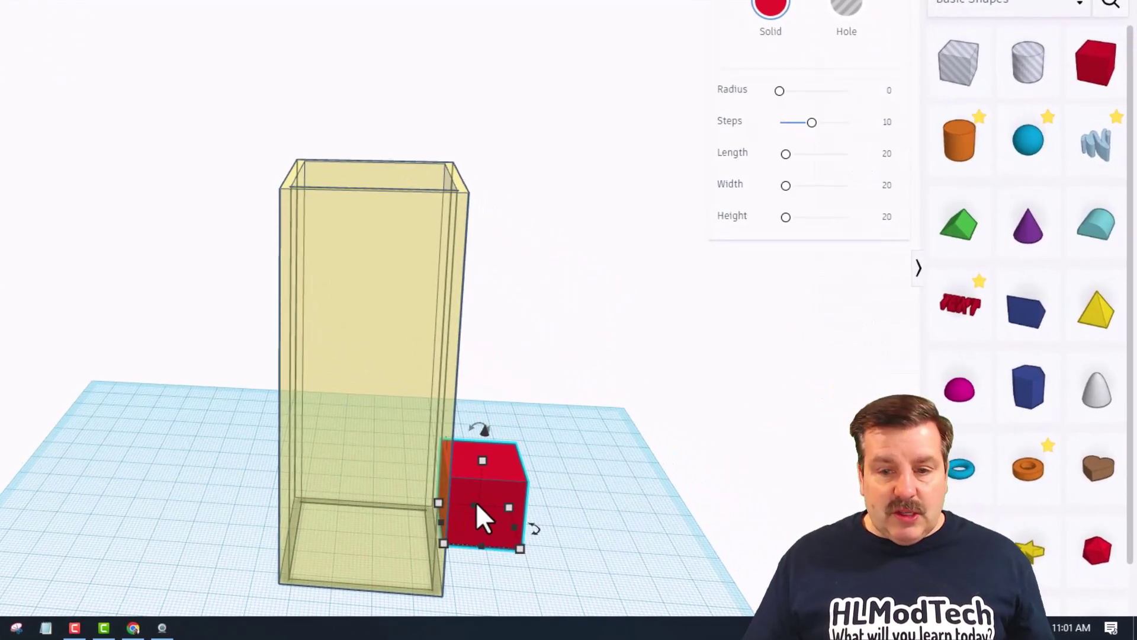
pyautogui.keyDown('shift'); pyautogui.moveTo(516, 547); pyautogui.dragTo(592, 591); pyautogui.keyUp('shift')
pyautogui.click(655, 554)
pyautogui.write('36')
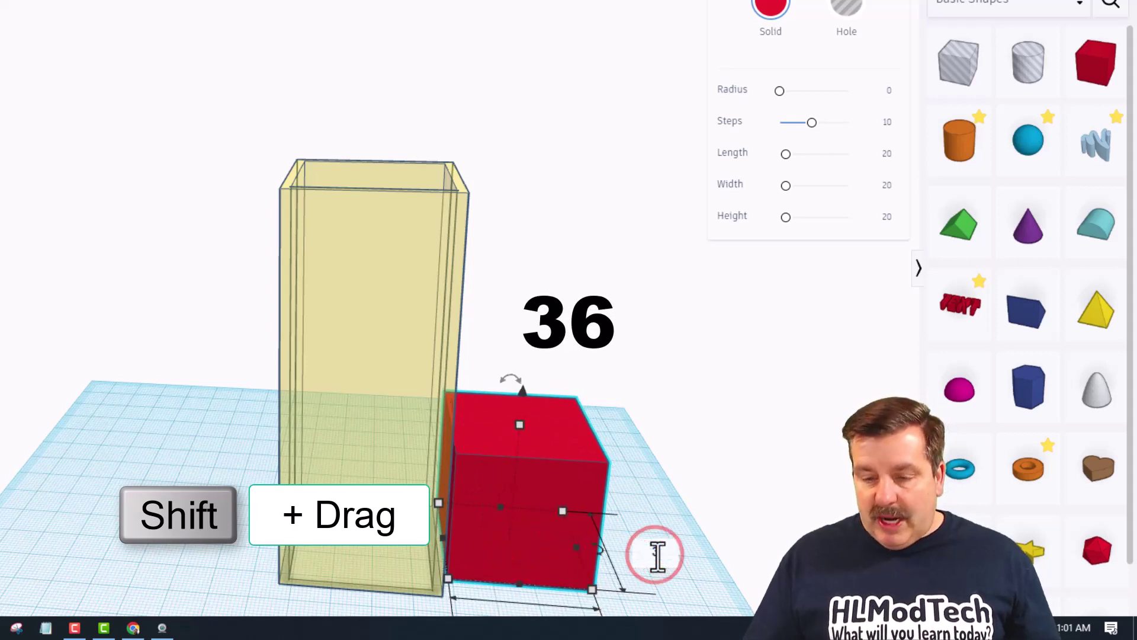
pyautogui.press('Return')
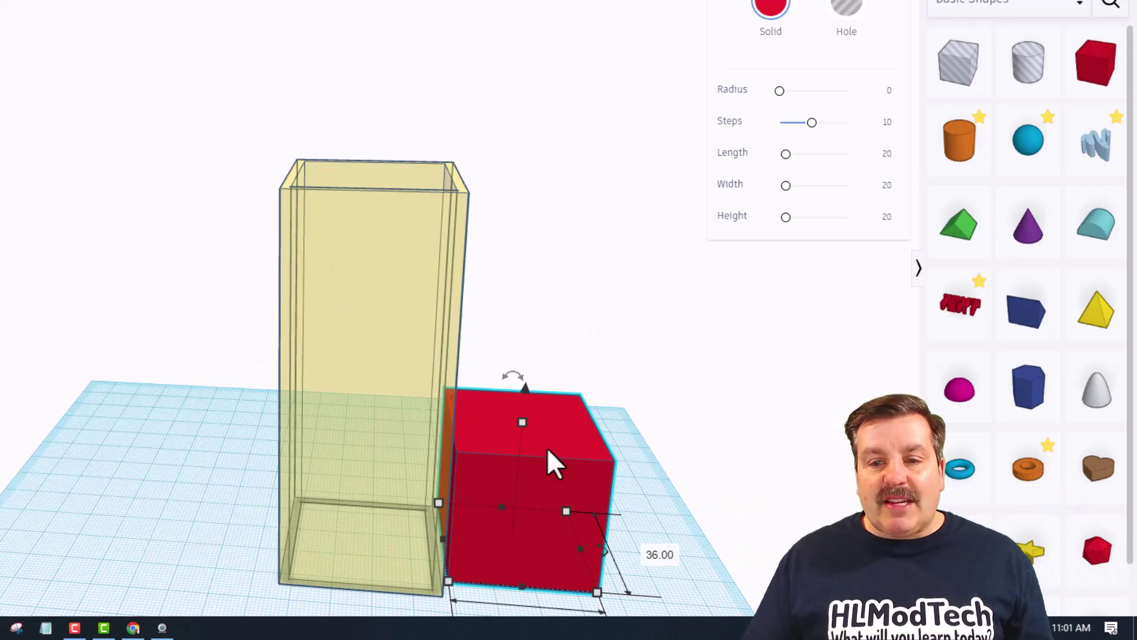
# - Flatten the red cube into a slab 1 mm high
pyautogui.click(139, 489)
pyautogui.click(509, 417)
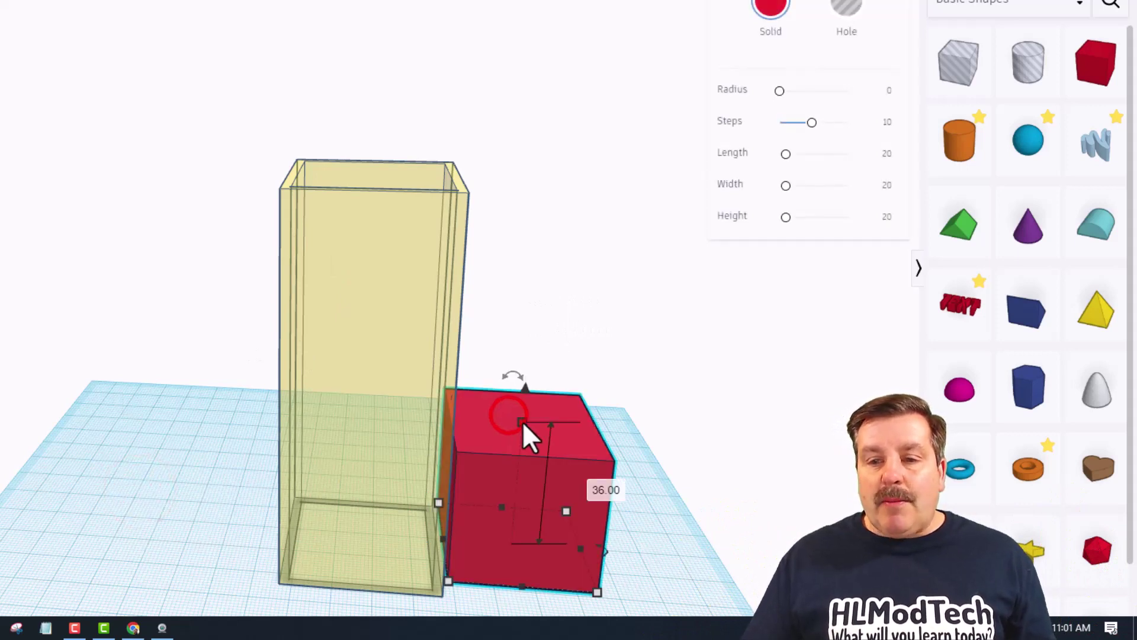
pyautogui.click(579, 484)
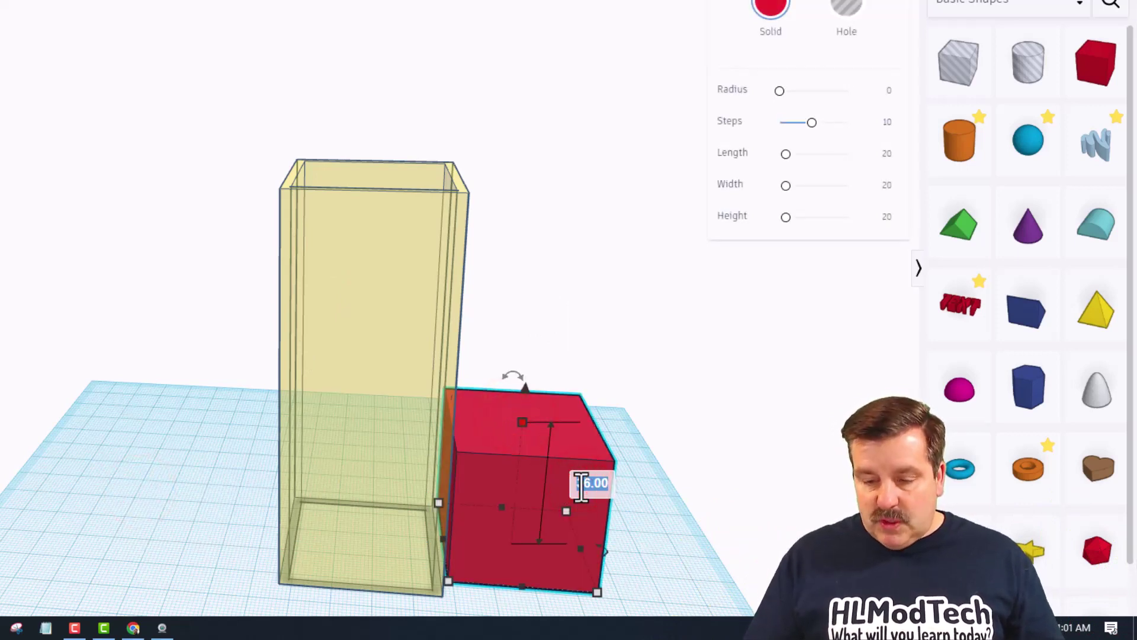
pyautogui.write('1')
pyautogui.press('Return')
# - Align the slab to the centre of the tall box on both axes
pyautogui.click(28, 476)
pyautogui.moveTo(119, 429); pyautogui.dragTo(524, 569)
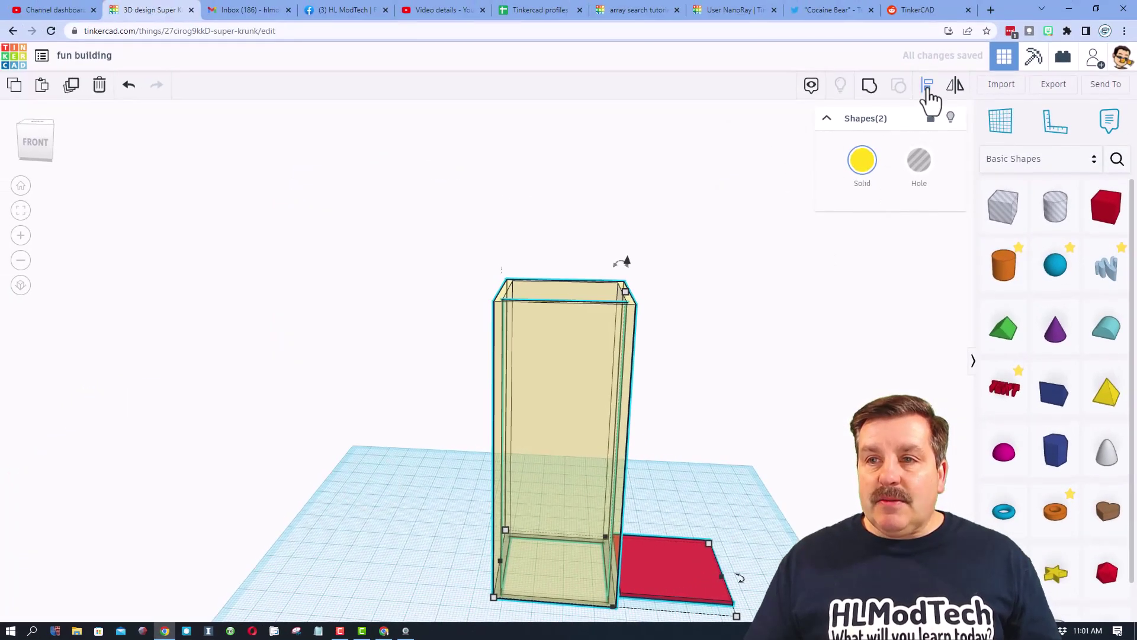
pyautogui.click(927, 84)
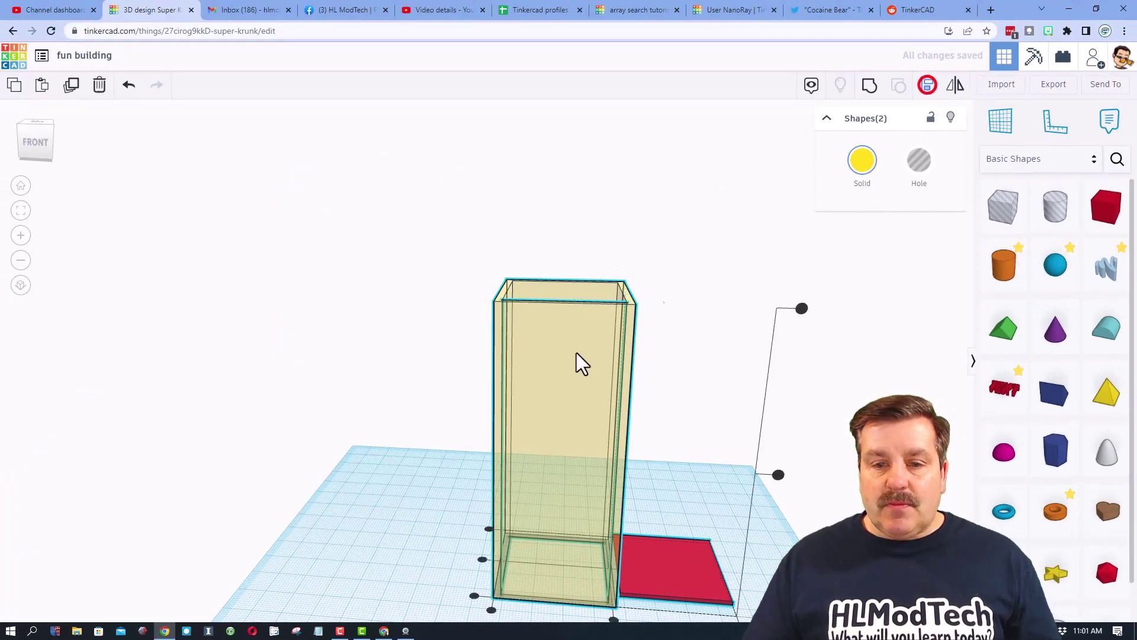
pyautogui.scroll(-1, 534, 533)
pyautogui.click(552, 613)
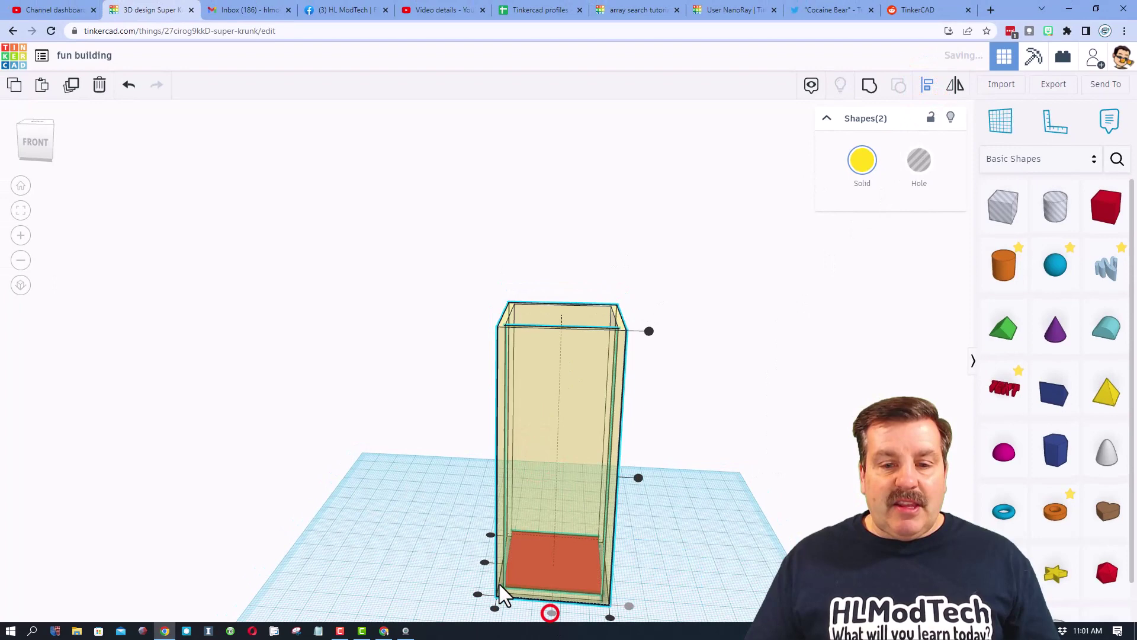
pyautogui.click(487, 565)
# - Hide the tall yellow SoftBox
pyautogui.click(646, 539)
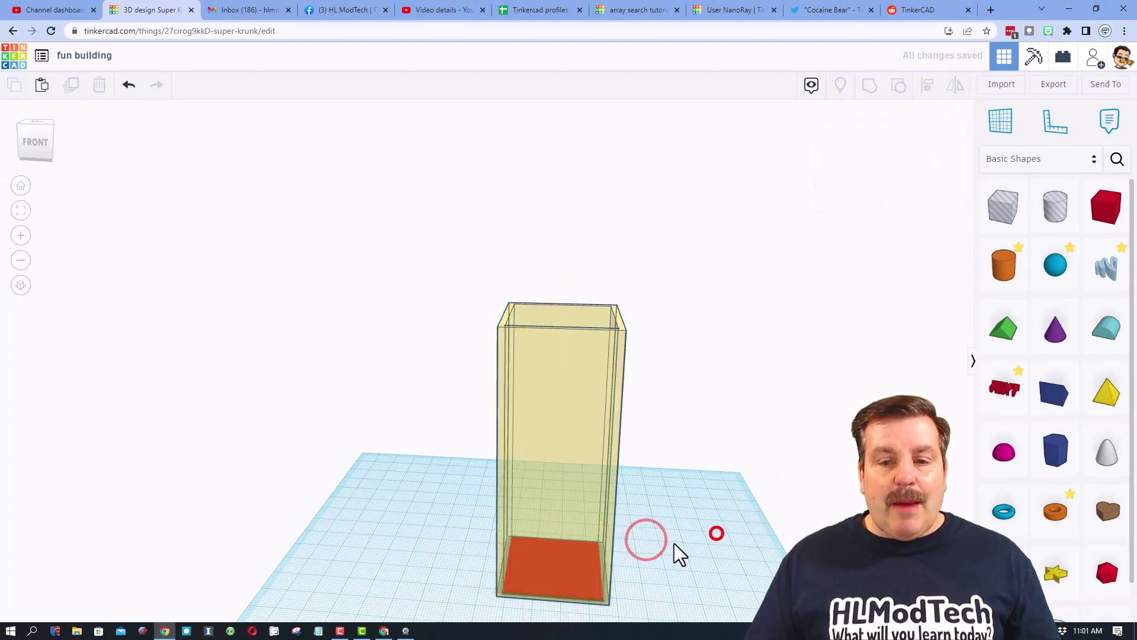
pyautogui.click(586, 510)
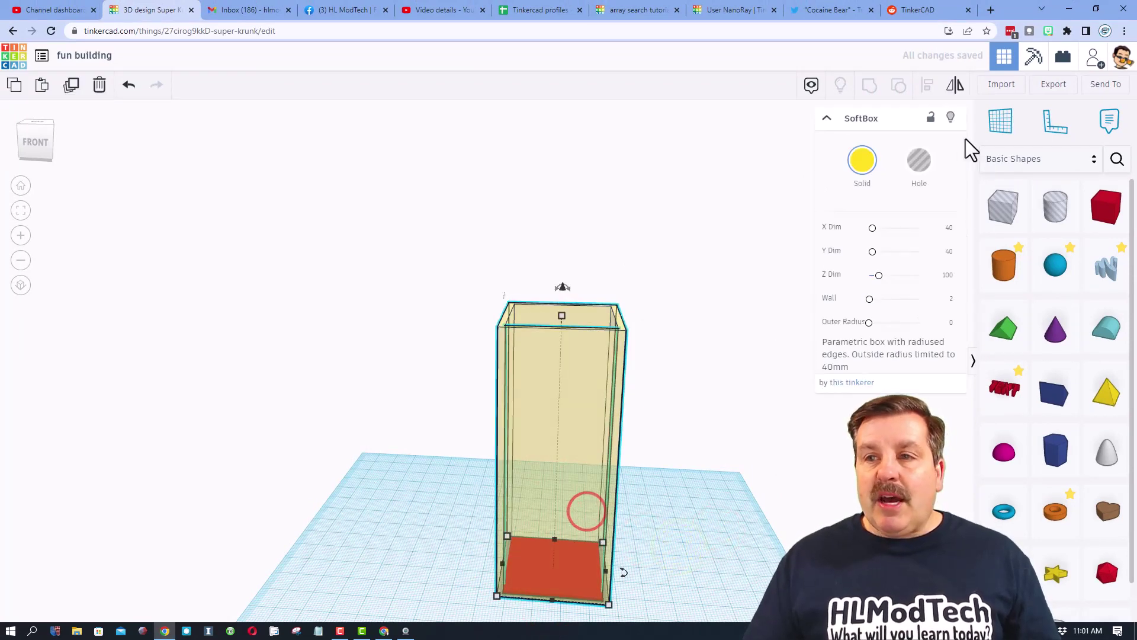
pyautogui.click(951, 117)
# - Lift the red slab 20 mm above the workplane
pyautogui.click(541, 568)
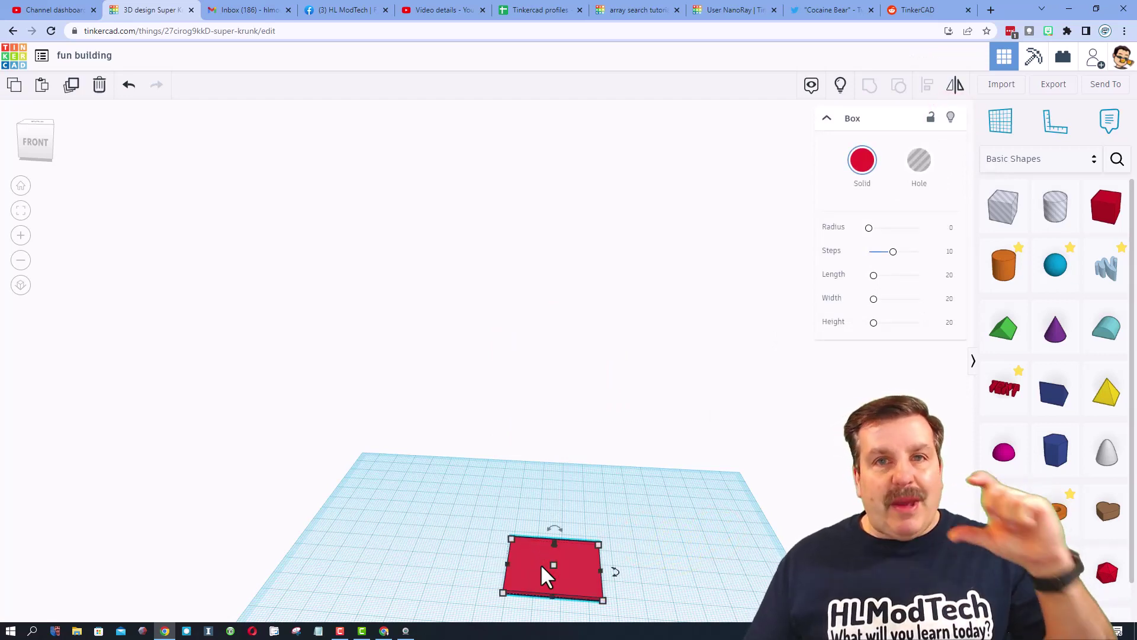
pyautogui.moveTo(552, 543); pyautogui.dragTo(558, 452)
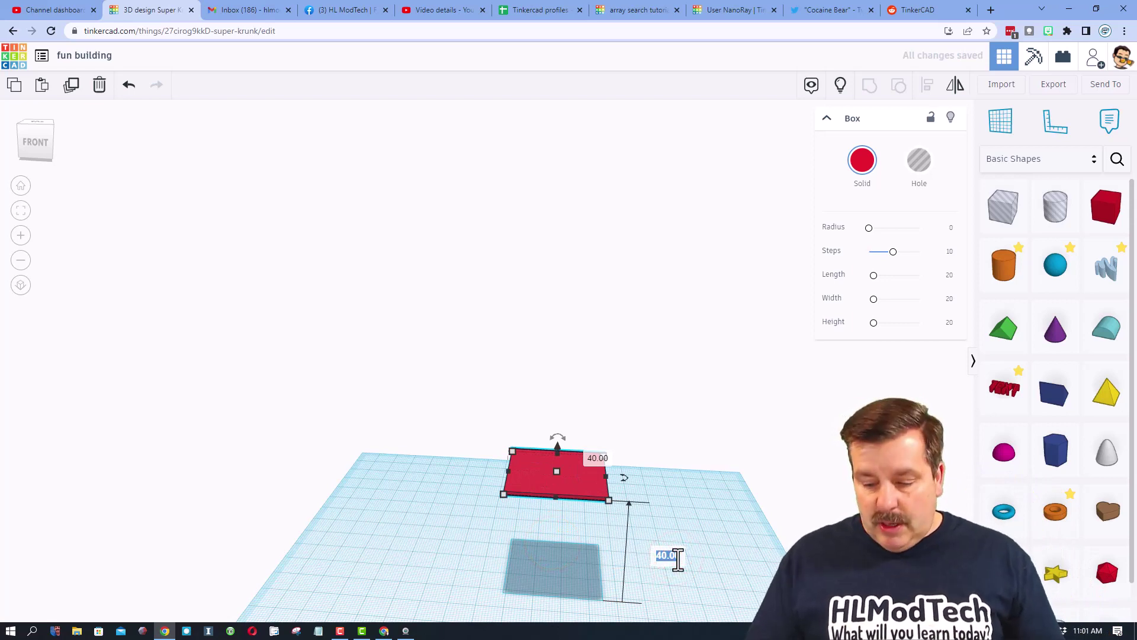
pyautogui.press('Return')
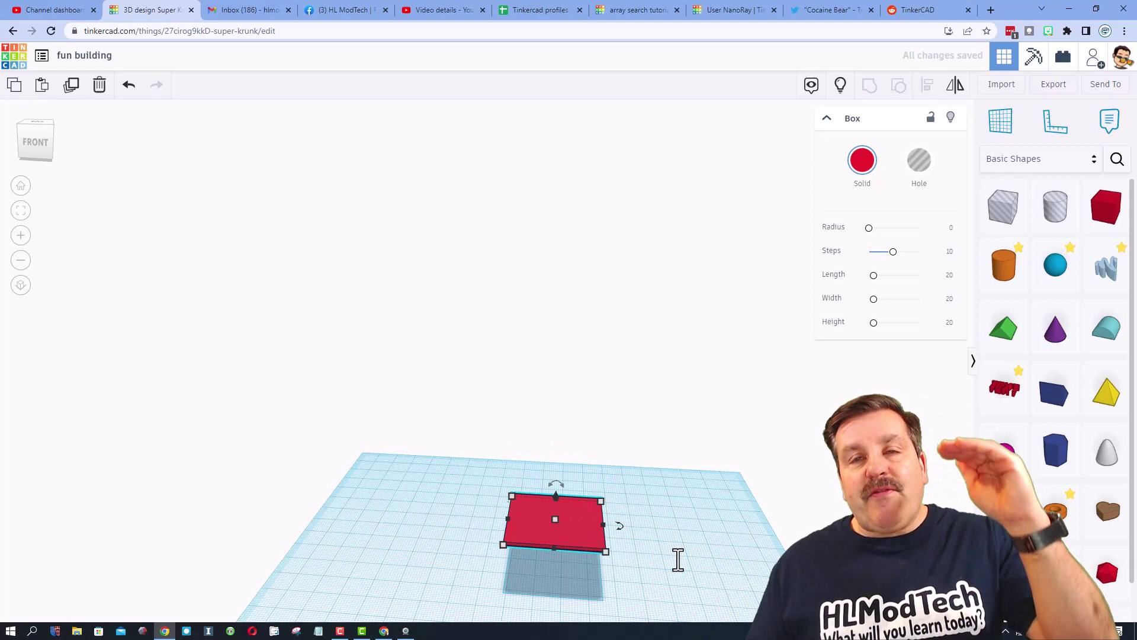
# - Duplicate the slab repeatedly, raising each copy to form evenly spaced stacked floors
pyautogui.click(576, 524)
pyautogui.hotkey('ctrl', 'd')
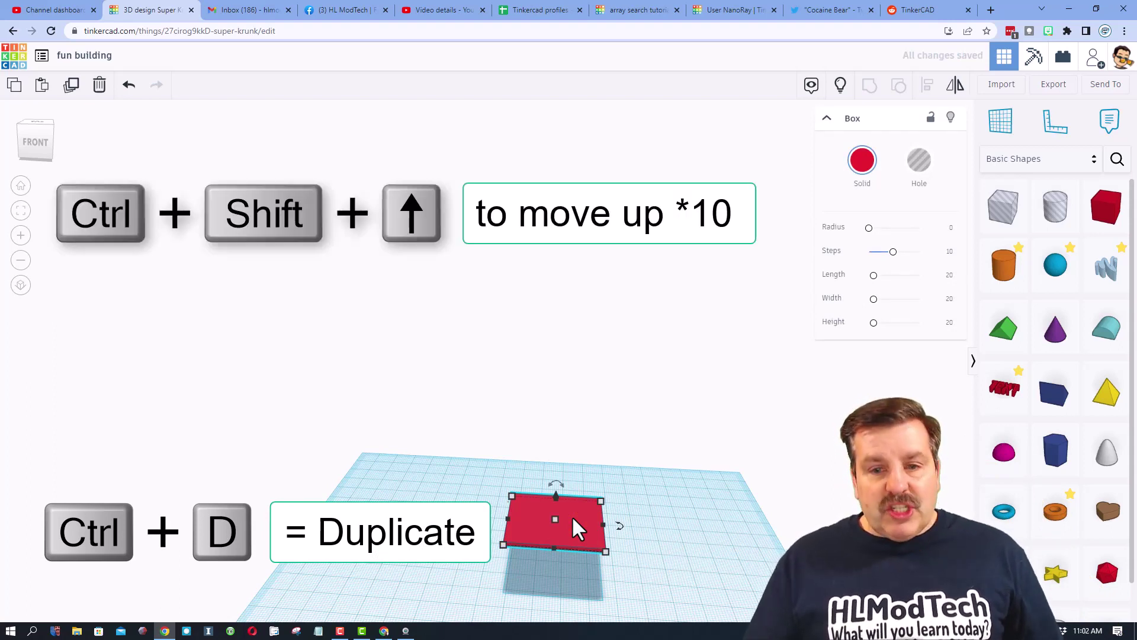
pyautogui.hotkey('ctrl', 'shift', 'Up')
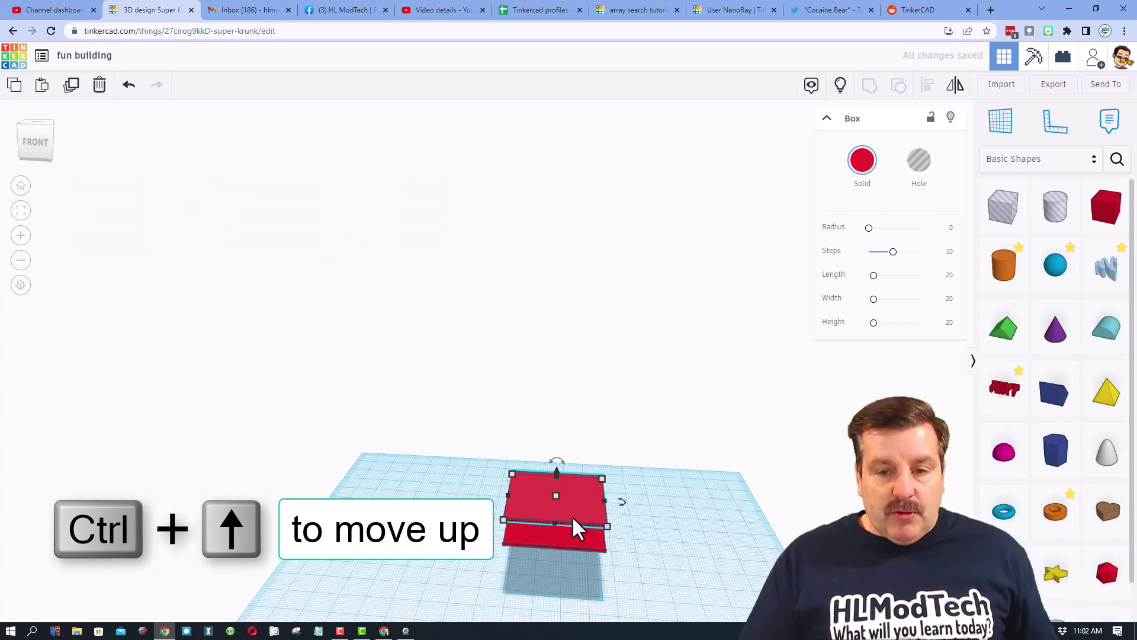
pyautogui.hotkey('ctrl', 'Up')
pyautogui.hotkey('ctrl', 'Up')
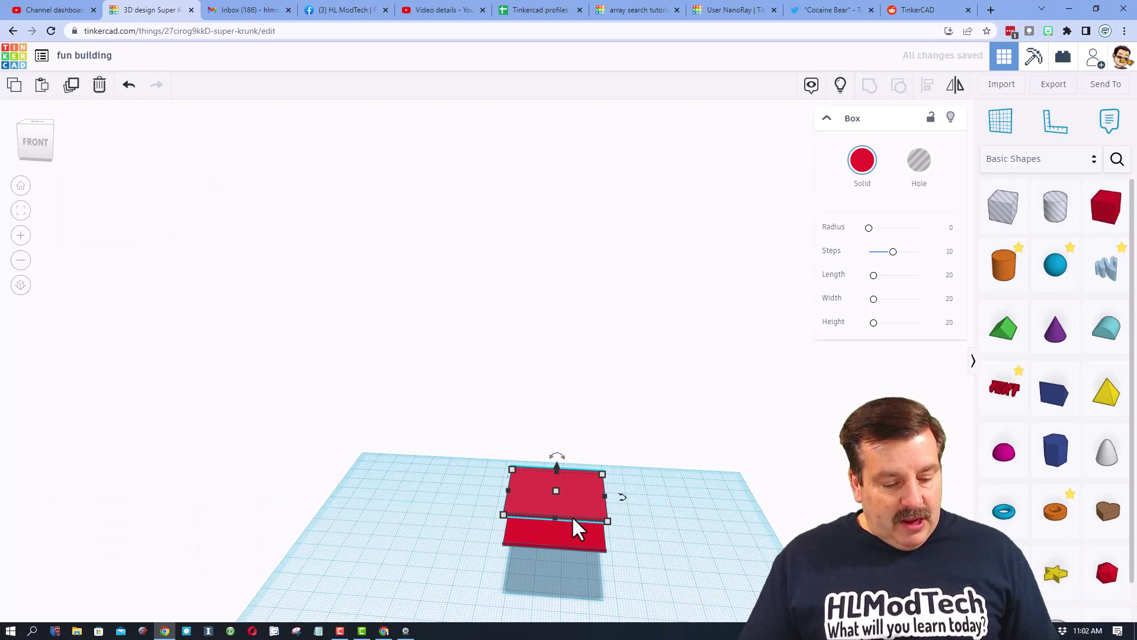
pyautogui.hotkey('ctrl', 'd')
pyautogui.hotkey('ctrl', 'd')
pyautogui.hotkey('ctrl', 'd')
pyautogui.hotkey('ctrl', 'd')
pyautogui.hotkey('ctrl', 'd')
pyautogui.hotkey('ctrl', 'd')
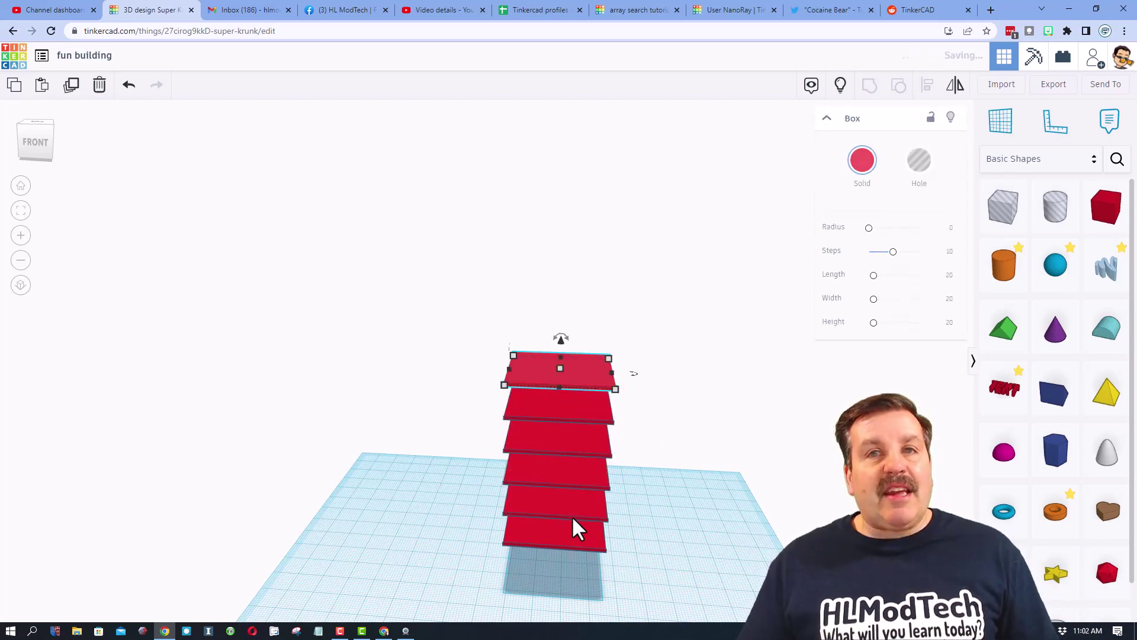
pyautogui.hotkey('ctrl', 'd')
pyautogui.hotkey('ctrl', 'd')
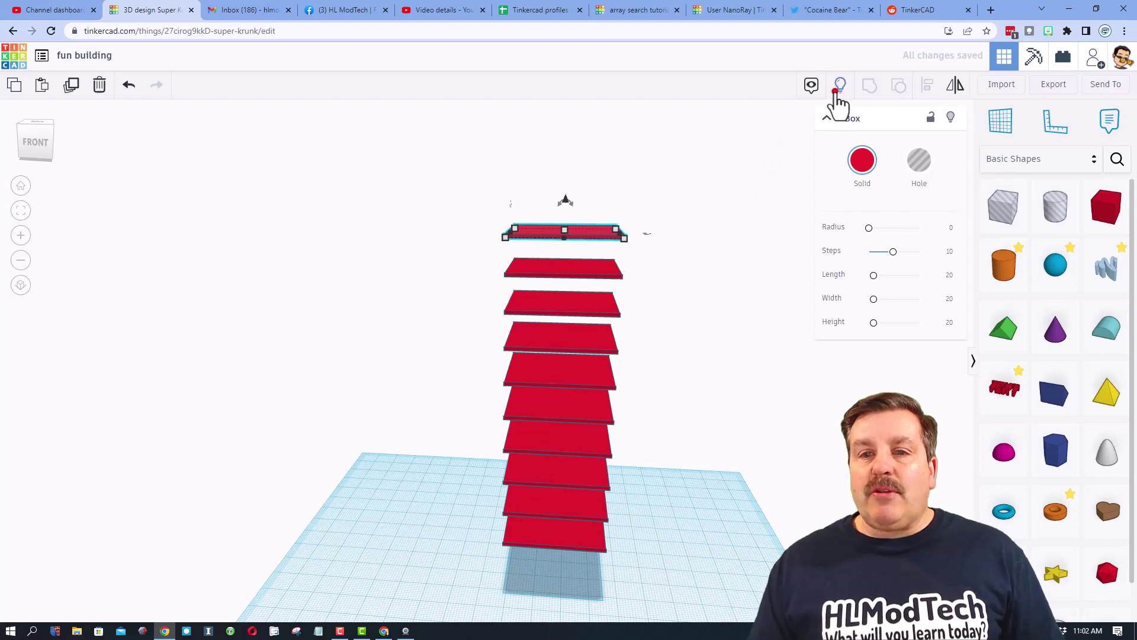
# - Show the hidden yellow box again around the floors and select it
pyautogui.click(840, 89)
pyautogui.click(690, 431)
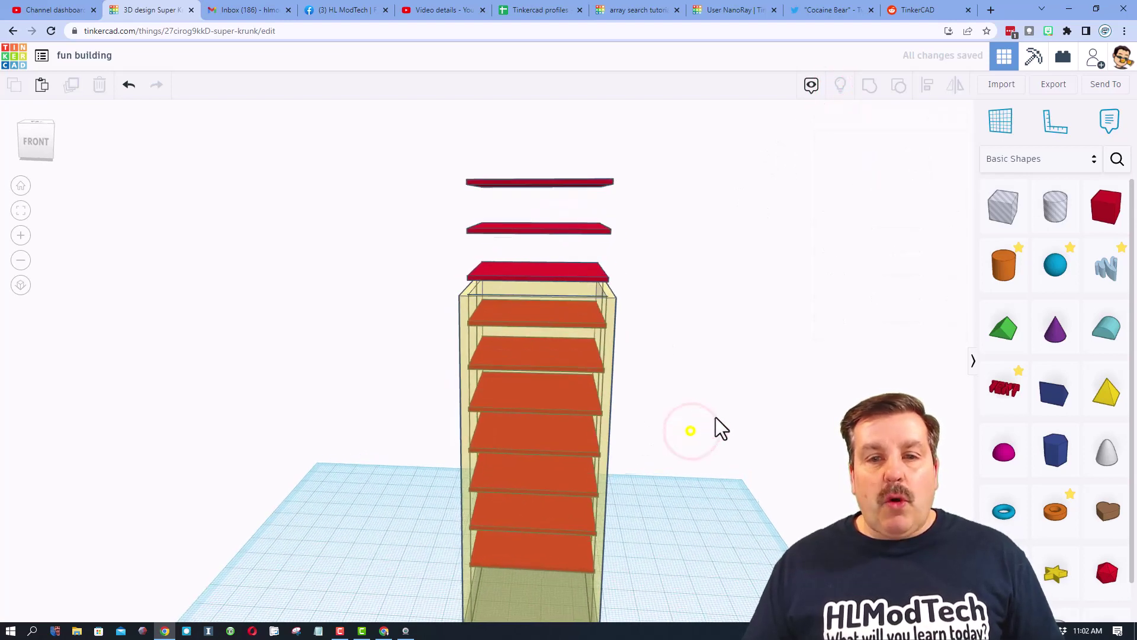
pyautogui.moveTo(721, 429); pyautogui.dragTo(687, 414, button='right')
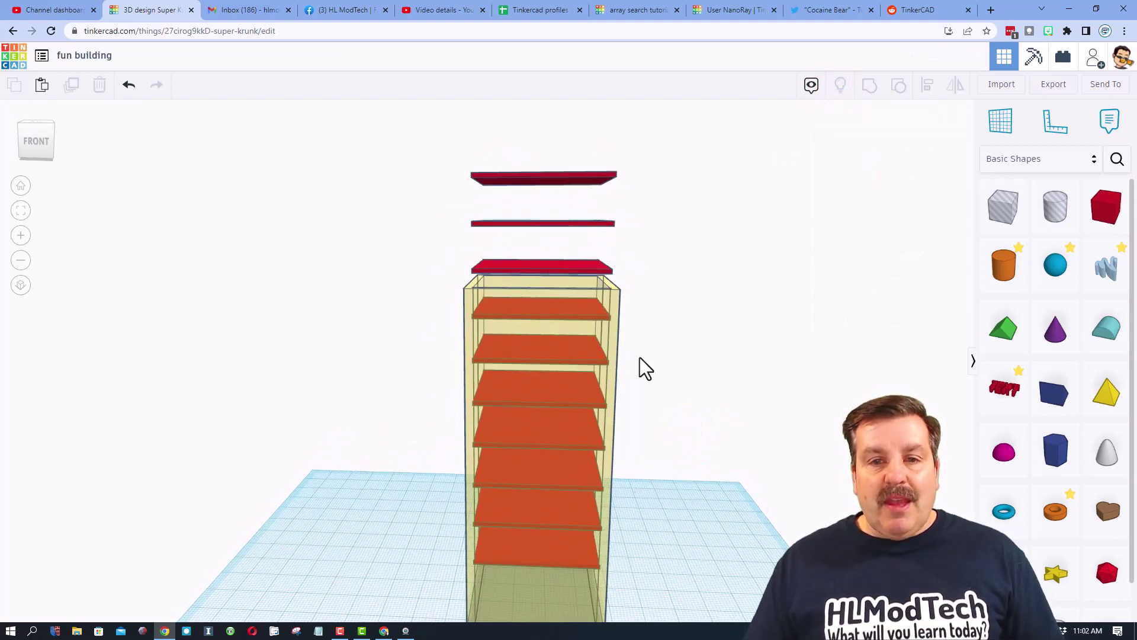
pyautogui.click(548, 301)
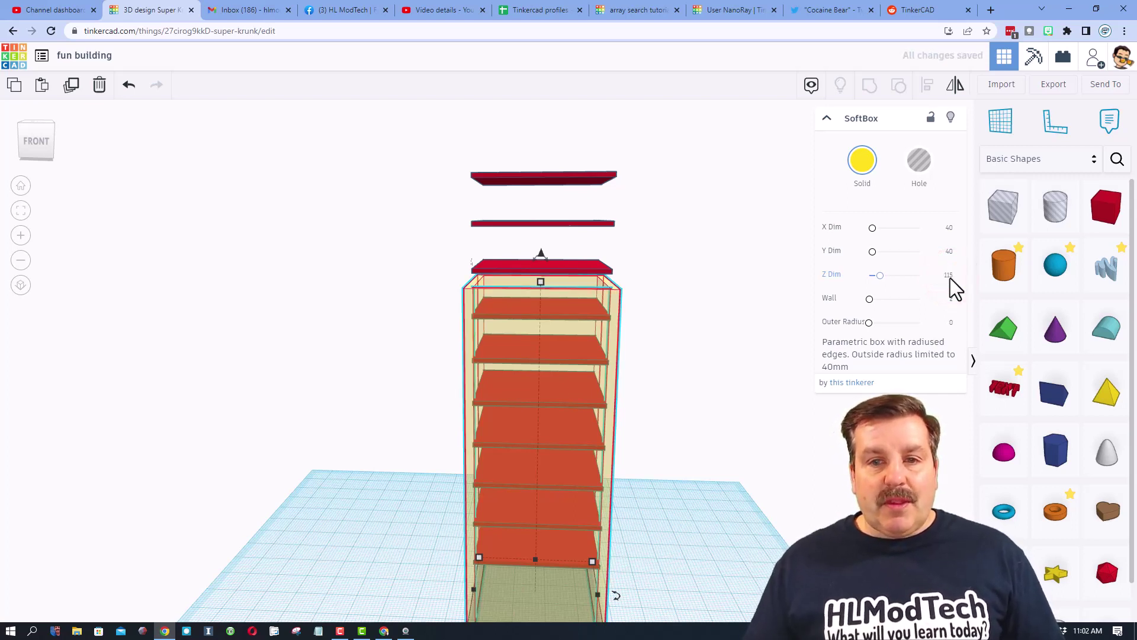
# - Delete the two extra red slabs at the top of the tower
pyautogui.moveTo(740, 314); pyautogui.dragTo(743, 331, button='right')
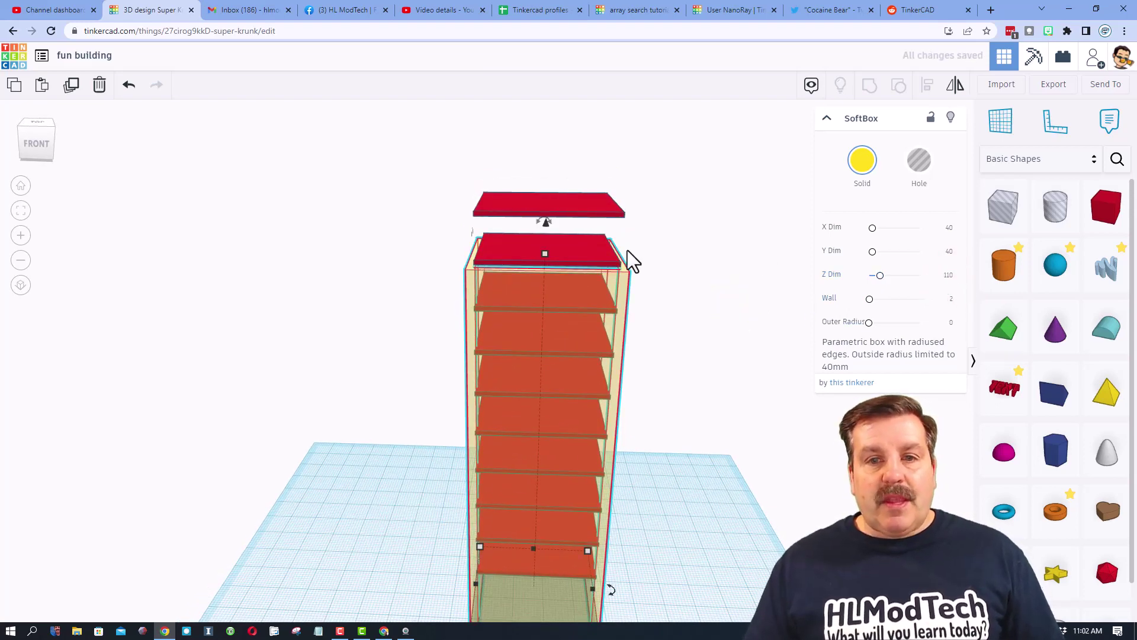
pyautogui.click(598, 261)
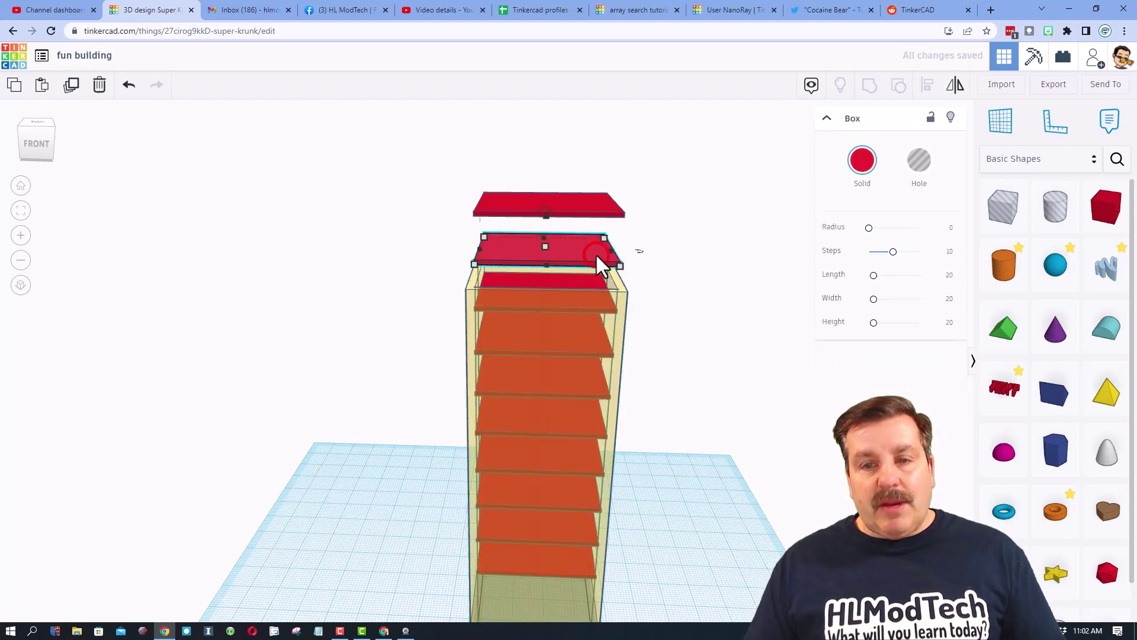
pyautogui.press('Delete')
pyautogui.click(585, 198)
pyautogui.press('Delete')
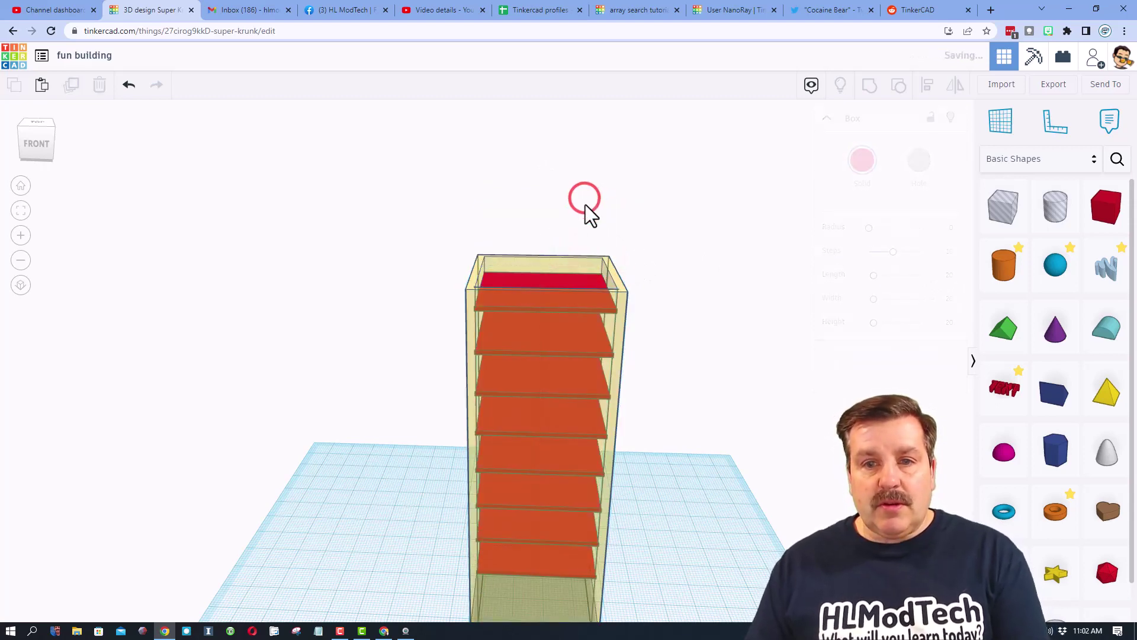
# - Reselect the yellow box and view the tower from the front
pyautogui.moveTo(704, 354); pyautogui.dragTo(698, 379, button='right')
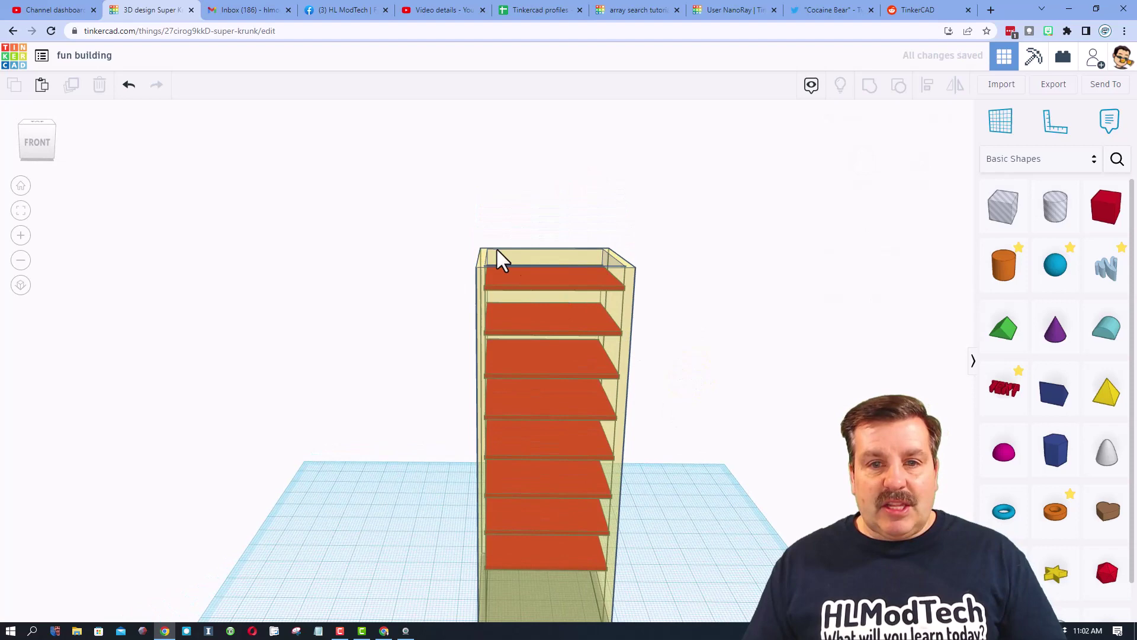
pyautogui.moveTo(513, 267); pyautogui.dragTo(506, 298, button='right')
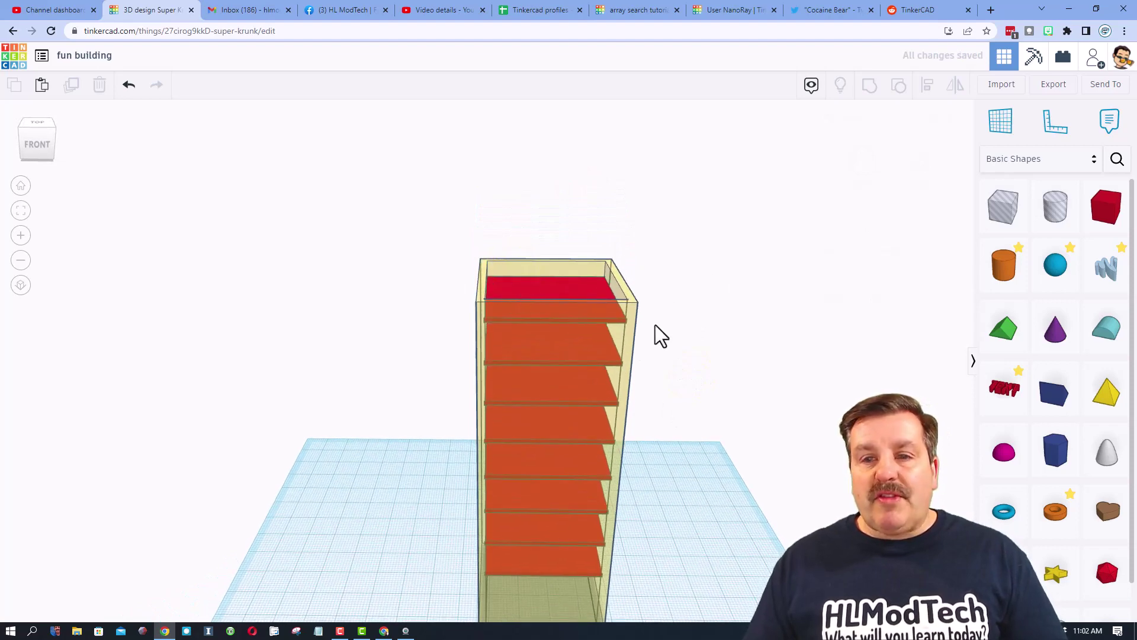
pyautogui.click(604, 335)
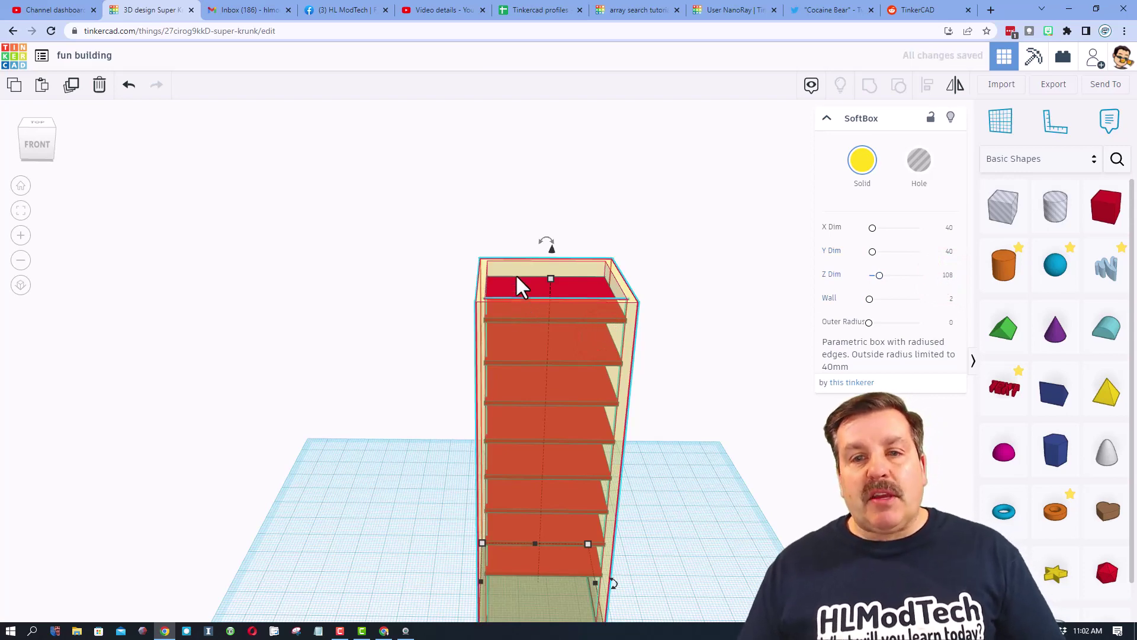
pyautogui.moveTo(591, 319); pyautogui.dragTo(597, 292, button='right')
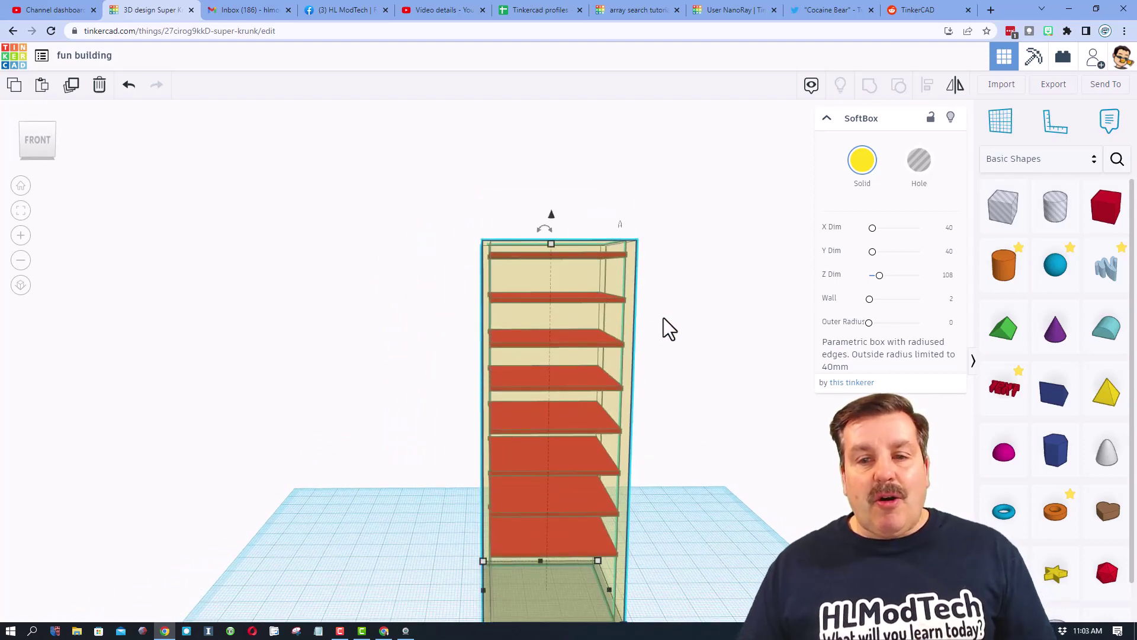
# - Hide the yellow box and lock all eight red shelves in place
pyautogui.click(624, 319)
pyautogui.click(953, 117)
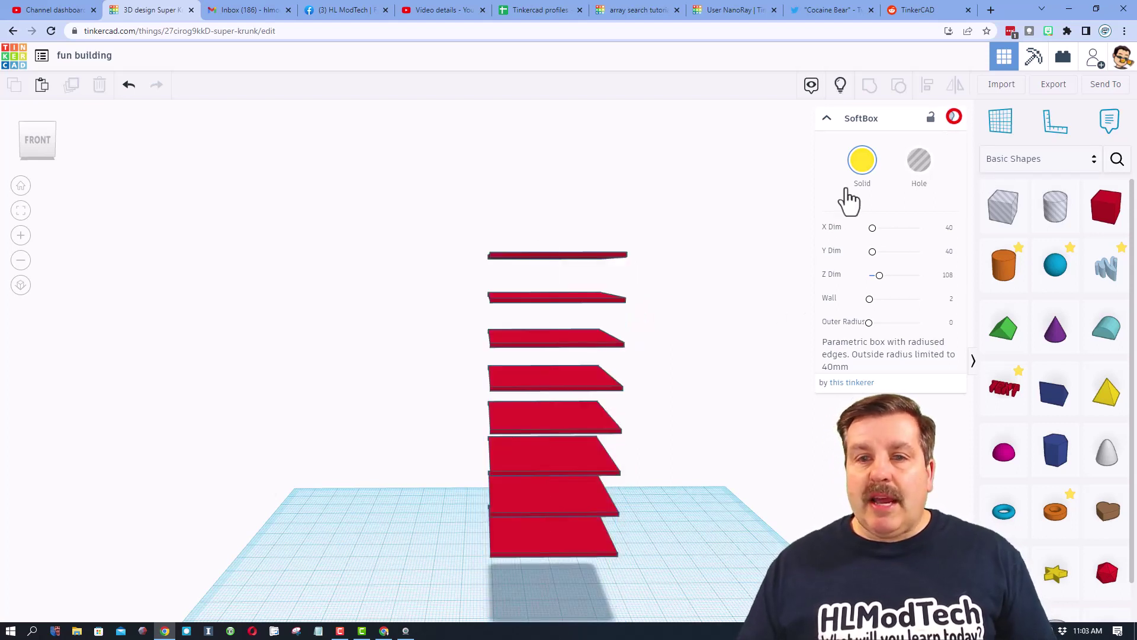
pyautogui.moveTo(467, 195); pyautogui.dragTo(625, 577)
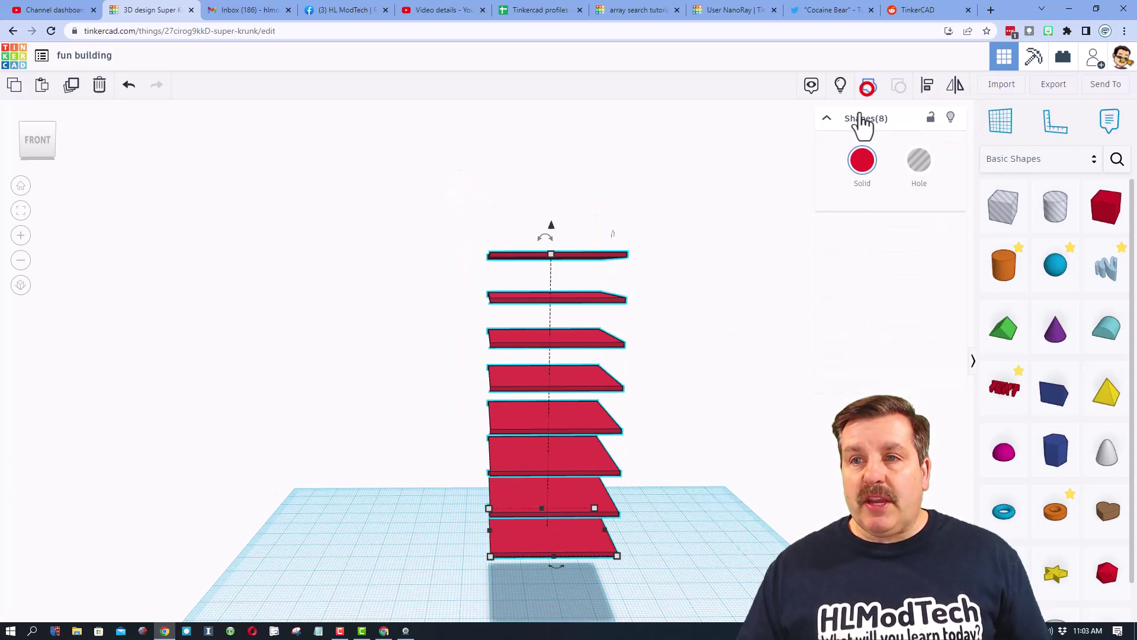
pyautogui.click(930, 118)
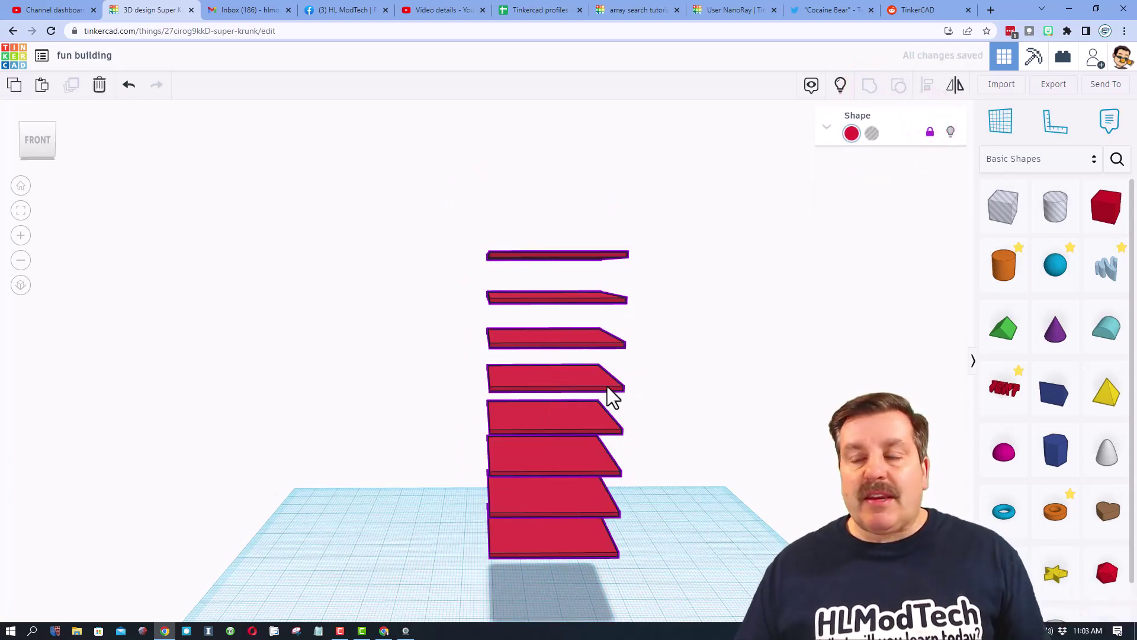
# - Show the yellow box again and return to a straight front view
pyautogui.click(841, 88)
pyautogui.click(681, 364)
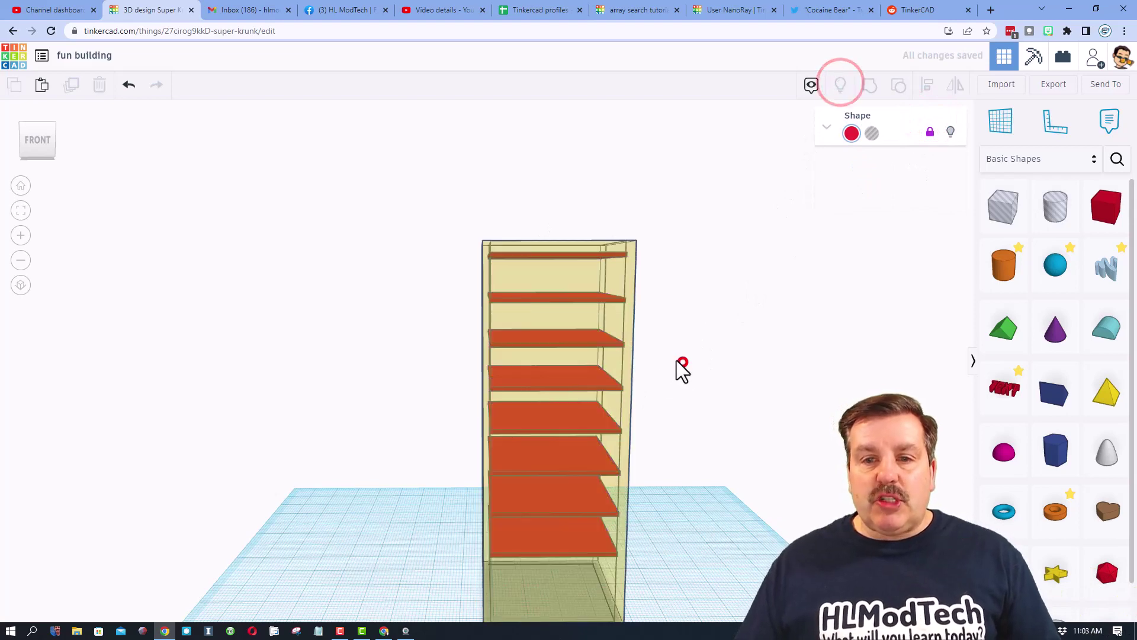
pyautogui.moveTo(698, 325)
pyautogui.mouseDown(button='right')
pyautogui.moveTo(774, 358)
pyautogui.moveTo(711, 329)
pyautogui.mouseUp(button='right')
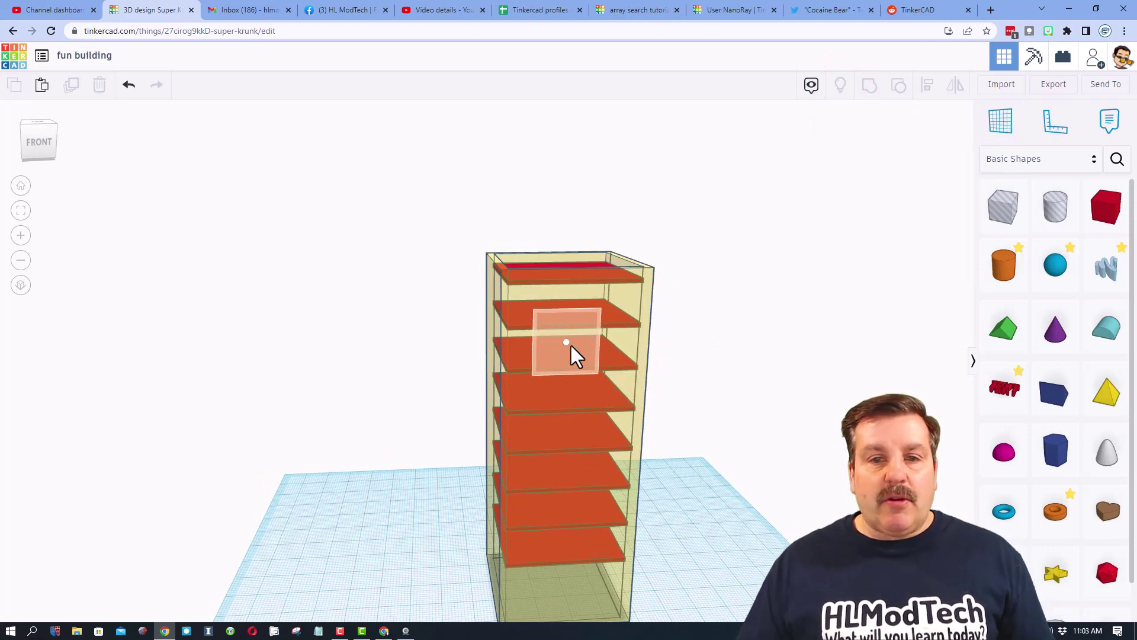
pyautogui.moveTo(579, 345); pyautogui.dragTo(591, 340, button='right')
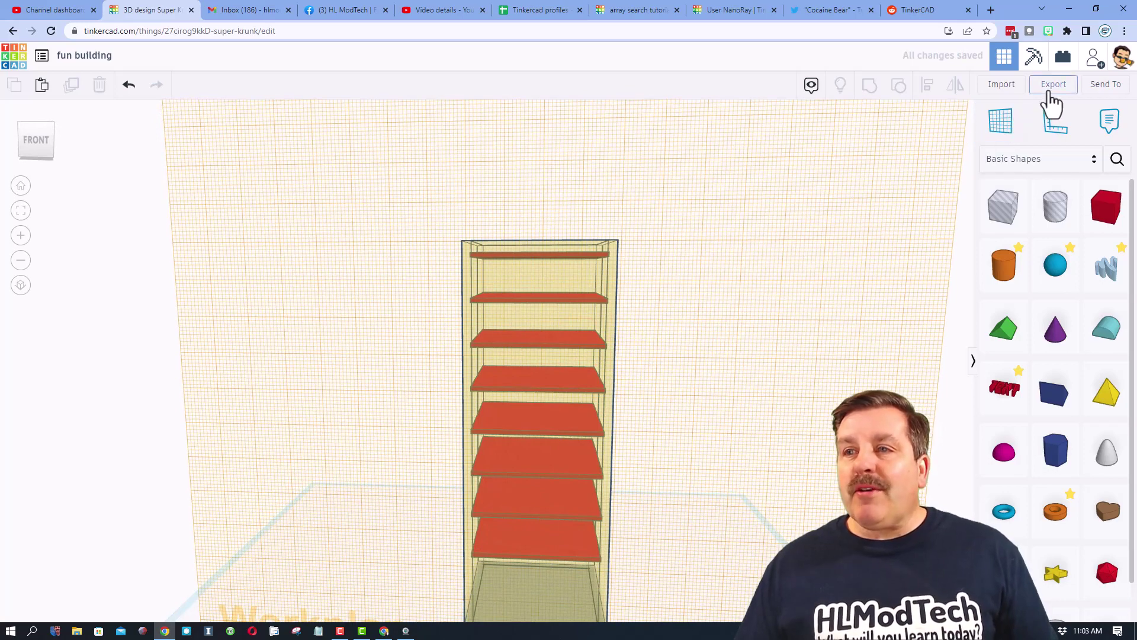
# - Place the community 'grid' shape inside the shelf unit and set it to Hole
pyautogui.click(1114, 164)
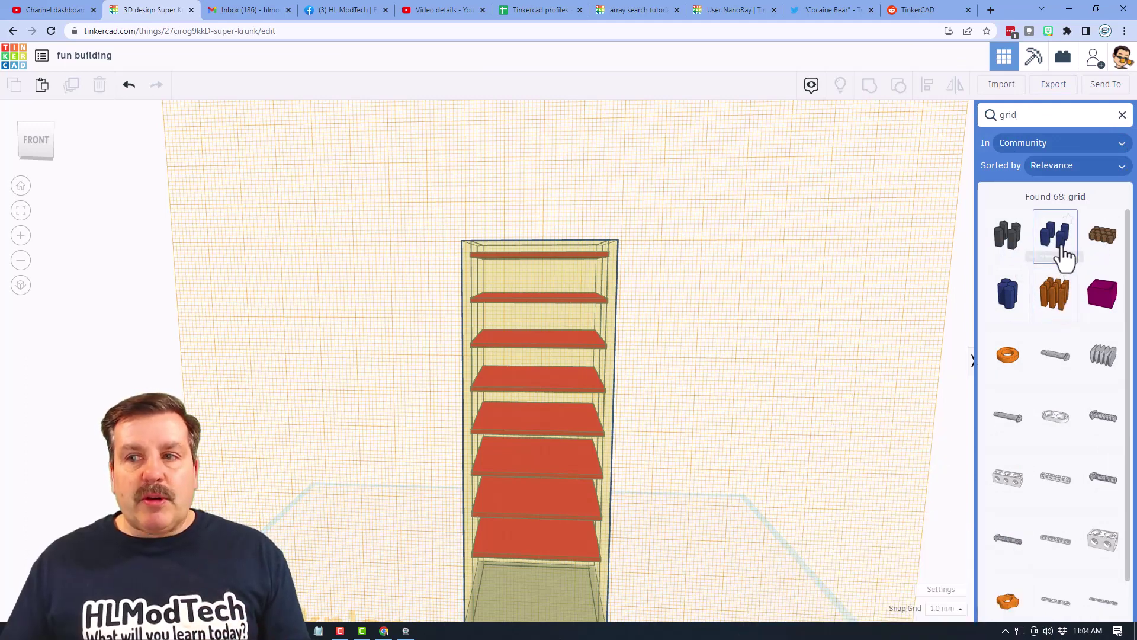
pyautogui.moveTo(1064, 251); pyautogui.dragTo(489, 326)
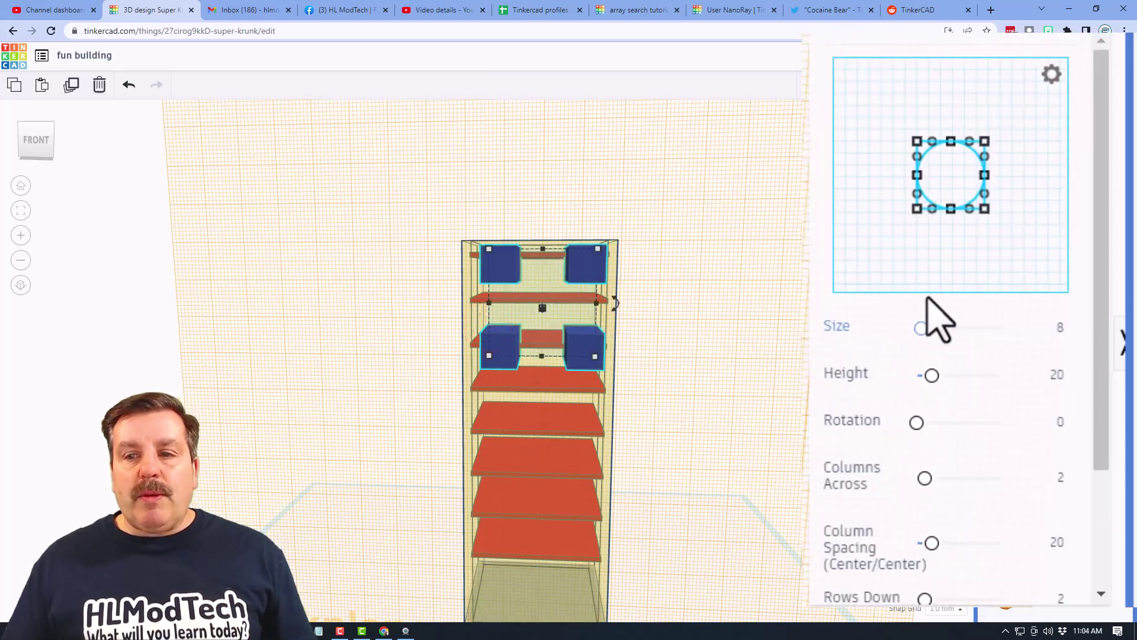
pyautogui.click(923, 53)
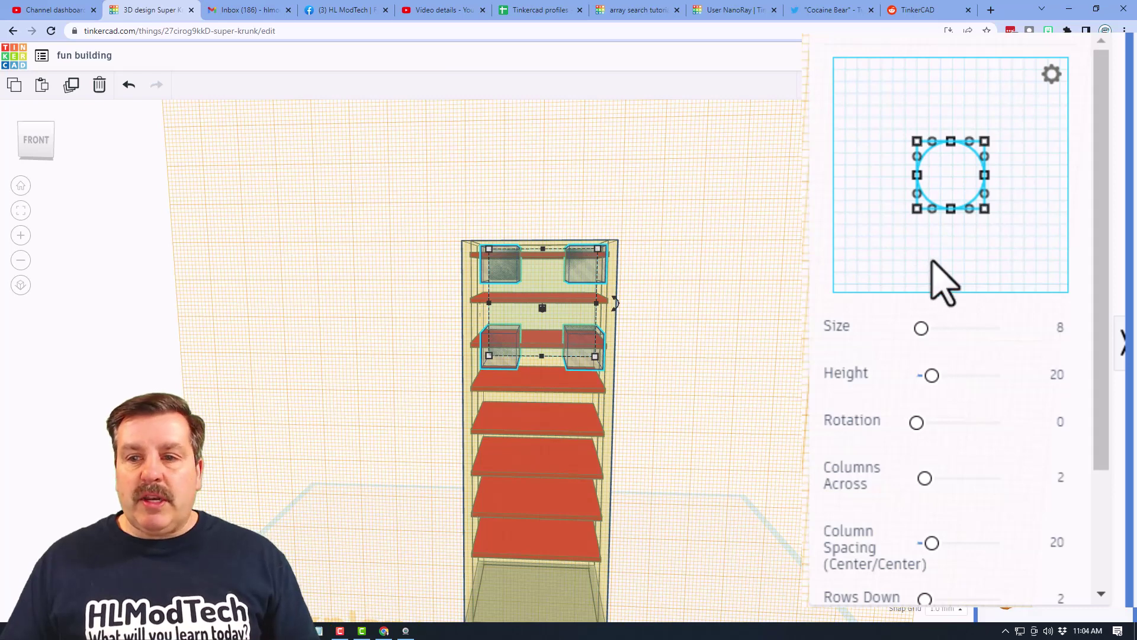
pyautogui.scroll(-2, 977, 296)
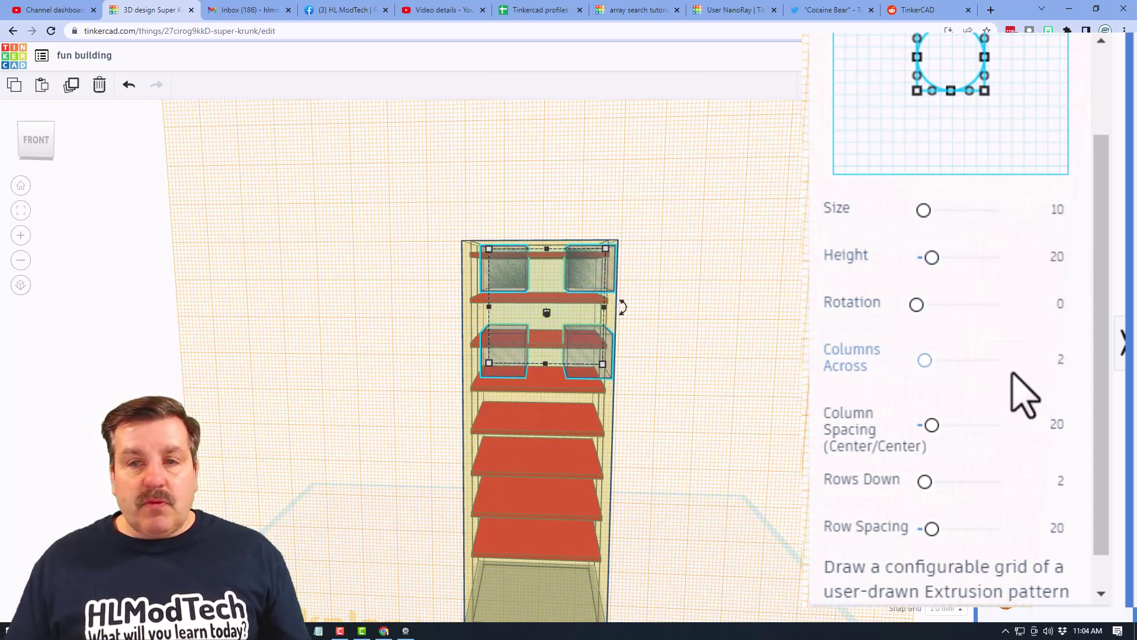
# - Set 3 columns across with column spacing 12, and move the box array into the compartment
pyautogui.click(1054, 370)
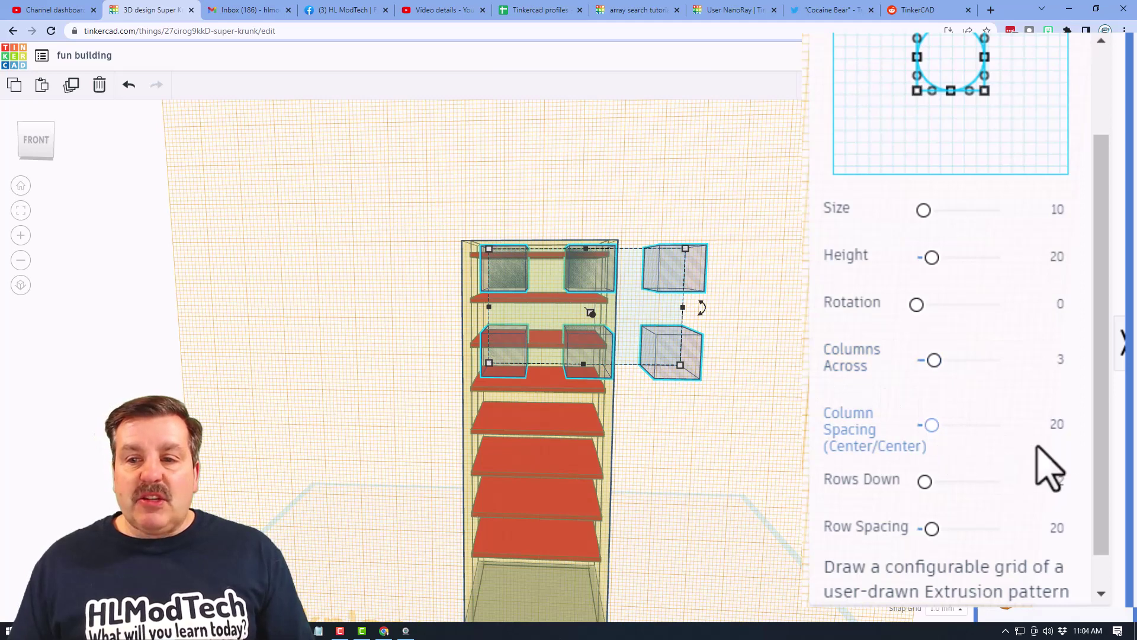
pyautogui.click(1054, 428)
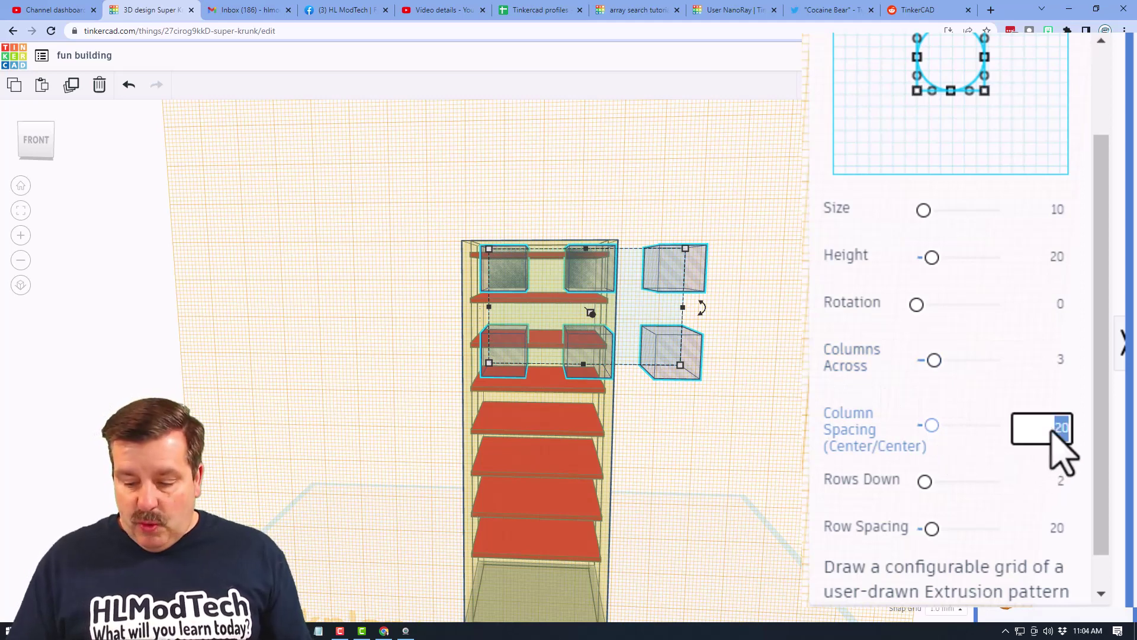
pyautogui.press('Return')
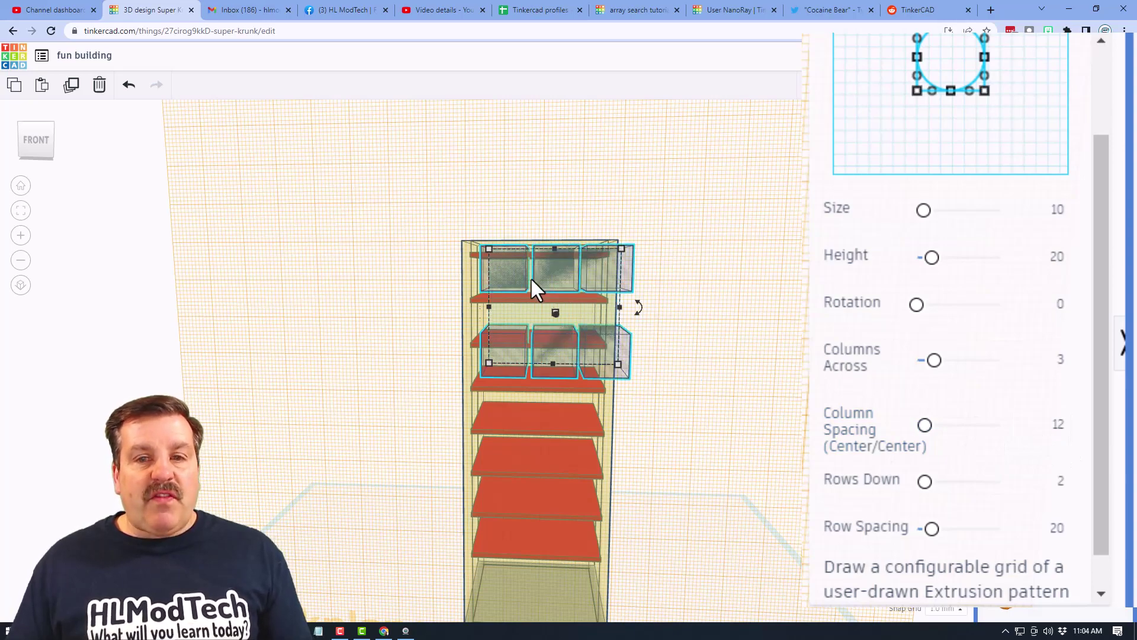
pyautogui.moveTo(531, 277); pyautogui.dragTo(530, 338)
pyautogui.moveTo(531, 338); pyautogui.dragTo(587, 327, button='right')
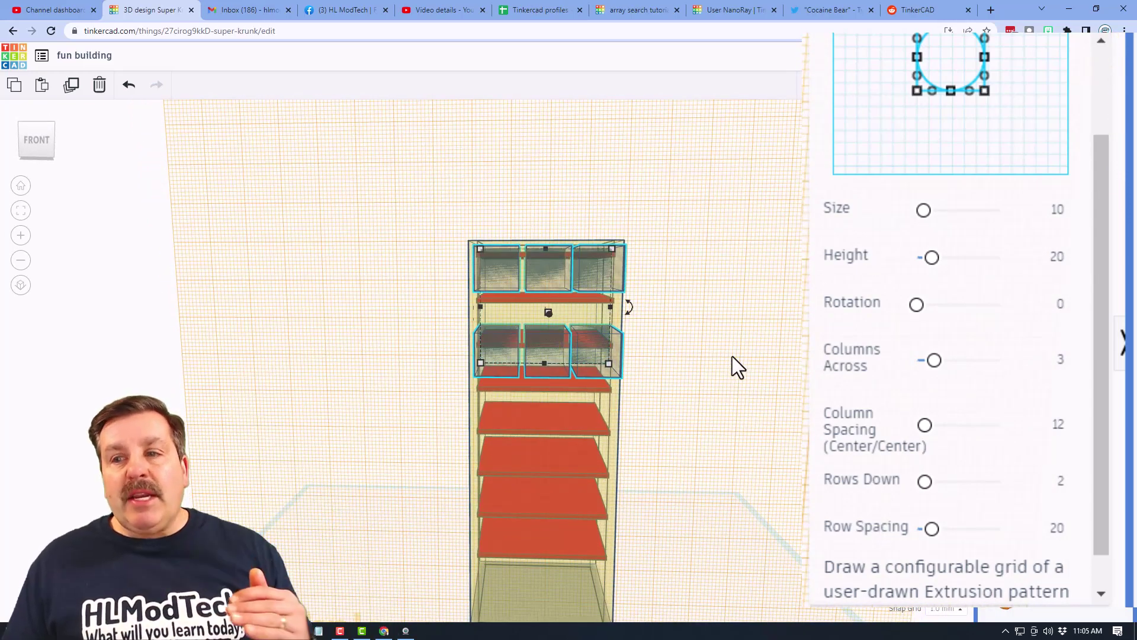
# - Set the grid to 7 rows down with row spacing 12
pyautogui.scroll(-1, 650, 410)
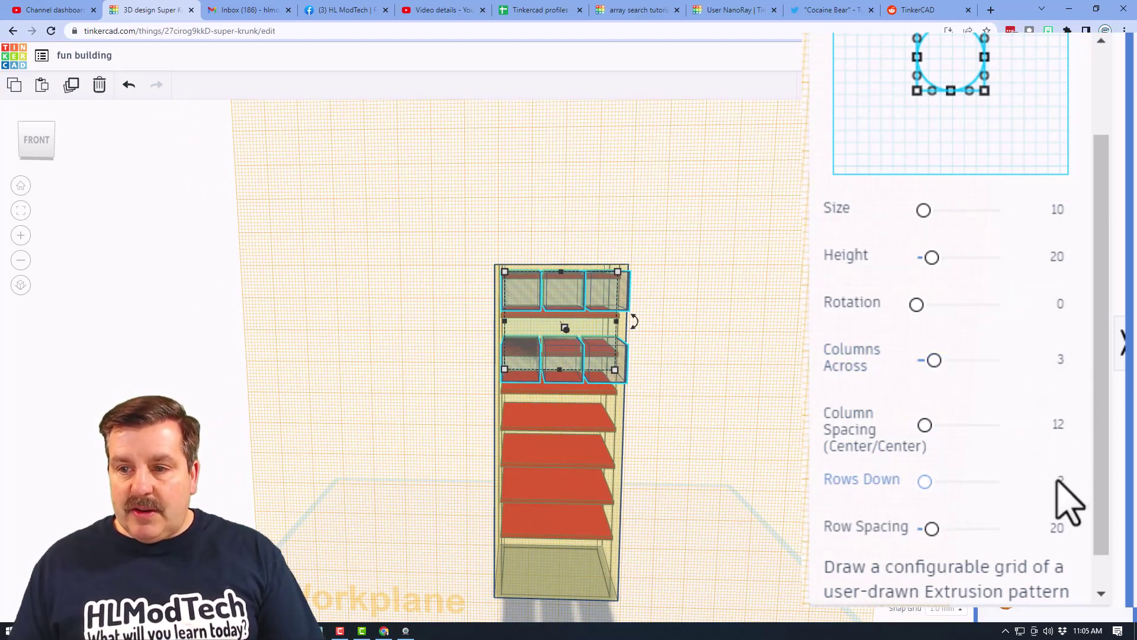
pyautogui.scroll(-1, 1066, 499)
pyautogui.click(1061, 442)
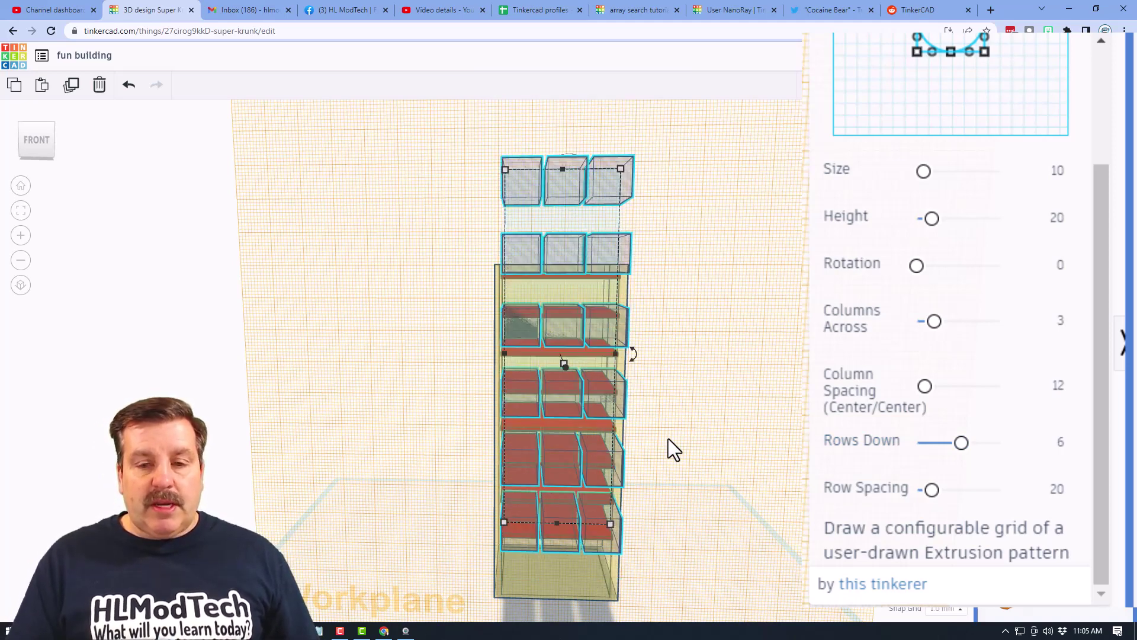
pyautogui.moveTo(539, 417); pyautogui.dragTo(681, 413, button='right')
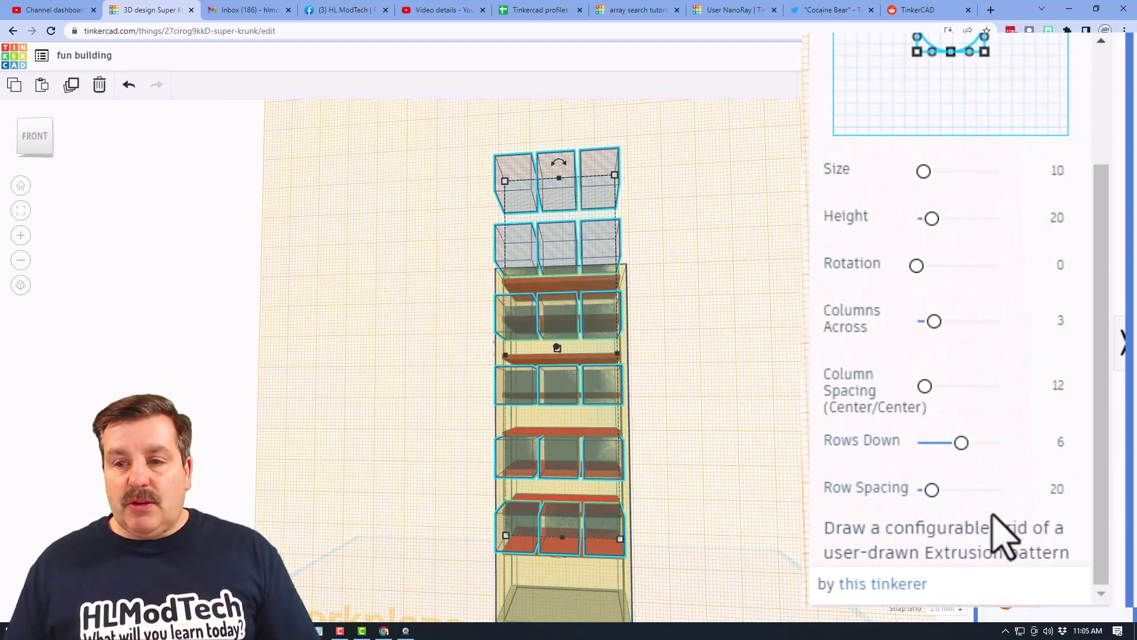
pyautogui.click(1064, 494)
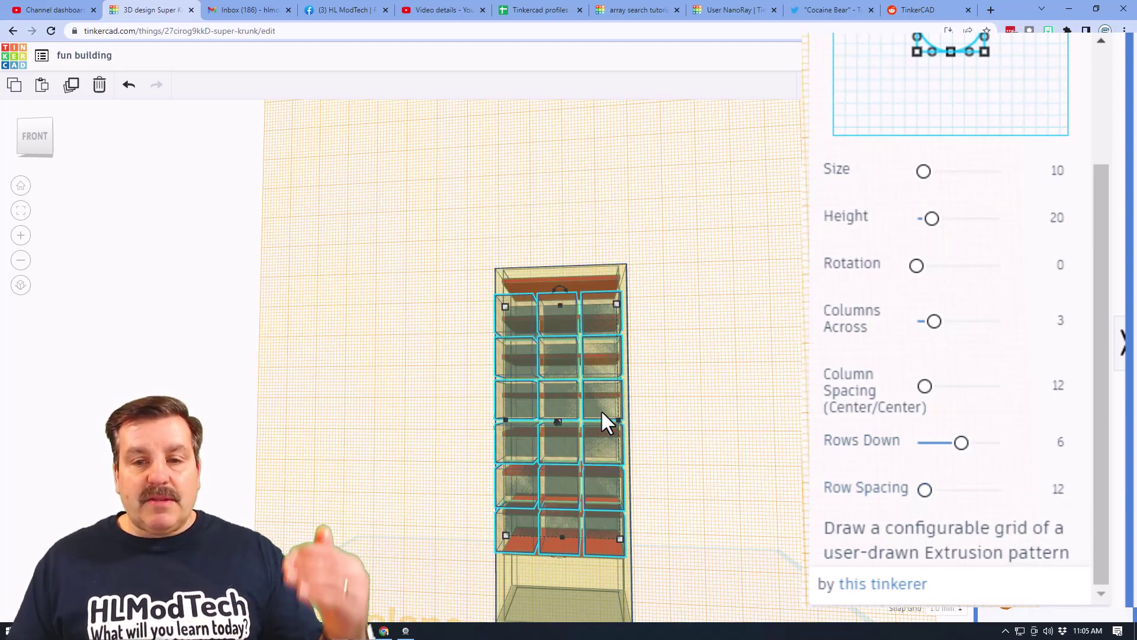
pyautogui.moveTo(600, 410); pyautogui.dragTo(785, 435, button='right')
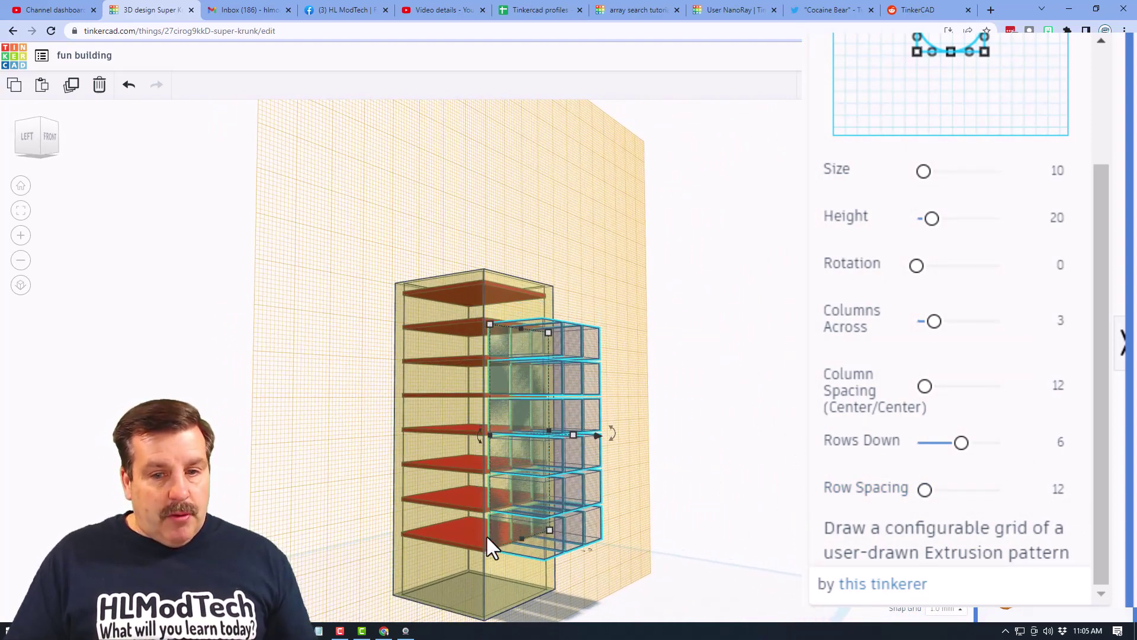
pyautogui.moveTo(486, 534); pyautogui.dragTo(392, 525, button='right')
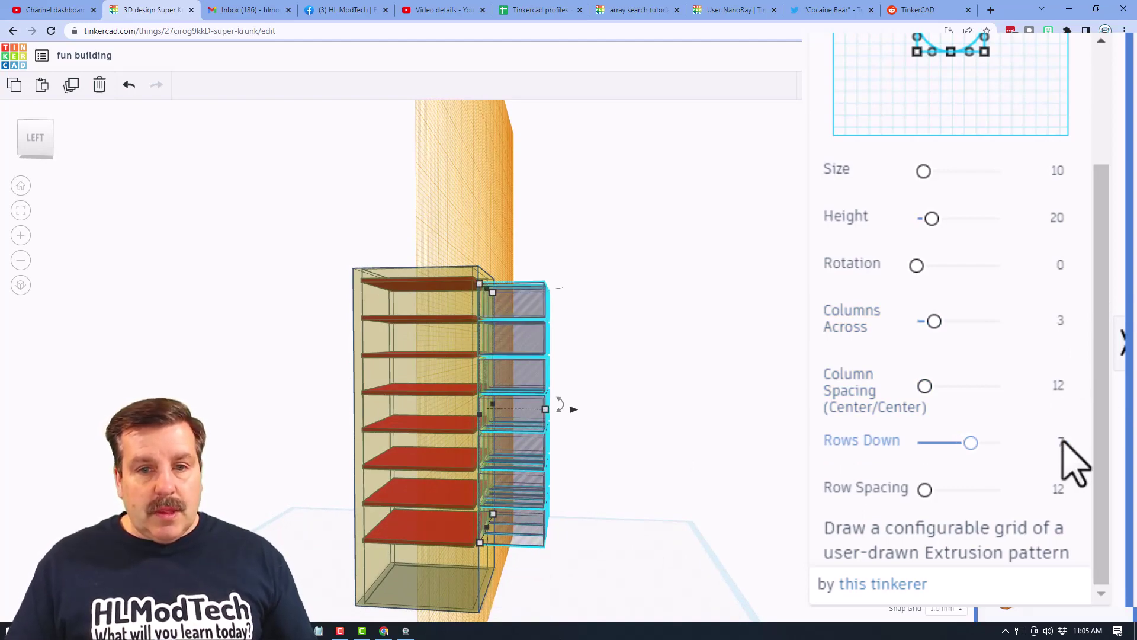
pyautogui.moveTo(741, 417); pyautogui.dragTo(604, 411, button='right')
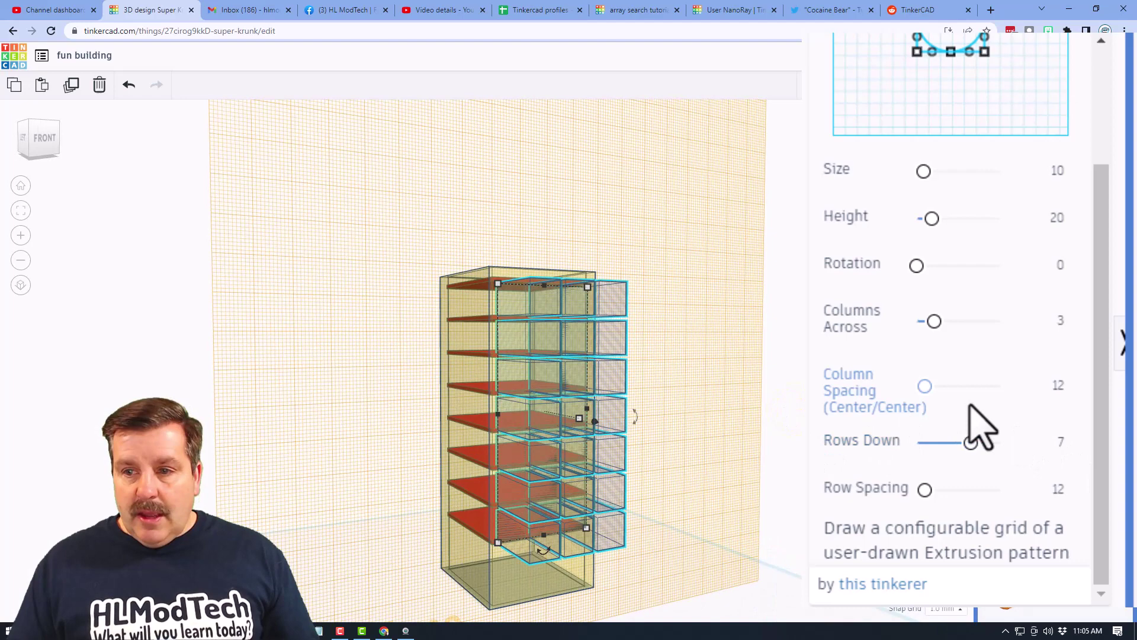
# - Change the column spacing to 13 and check the window array from several angles
pyautogui.click(1060, 391)
pyautogui.write('13')
pyautogui.press('Return')
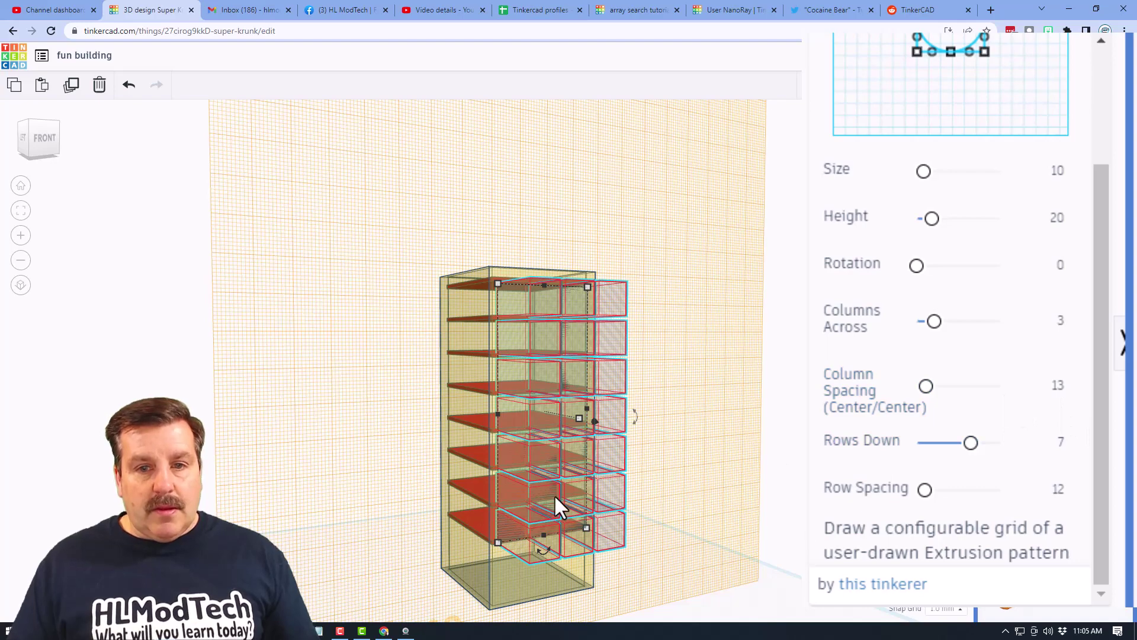
pyautogui.moveTo(553, 493); pyautogui.dragTo(688, 506, button='right')
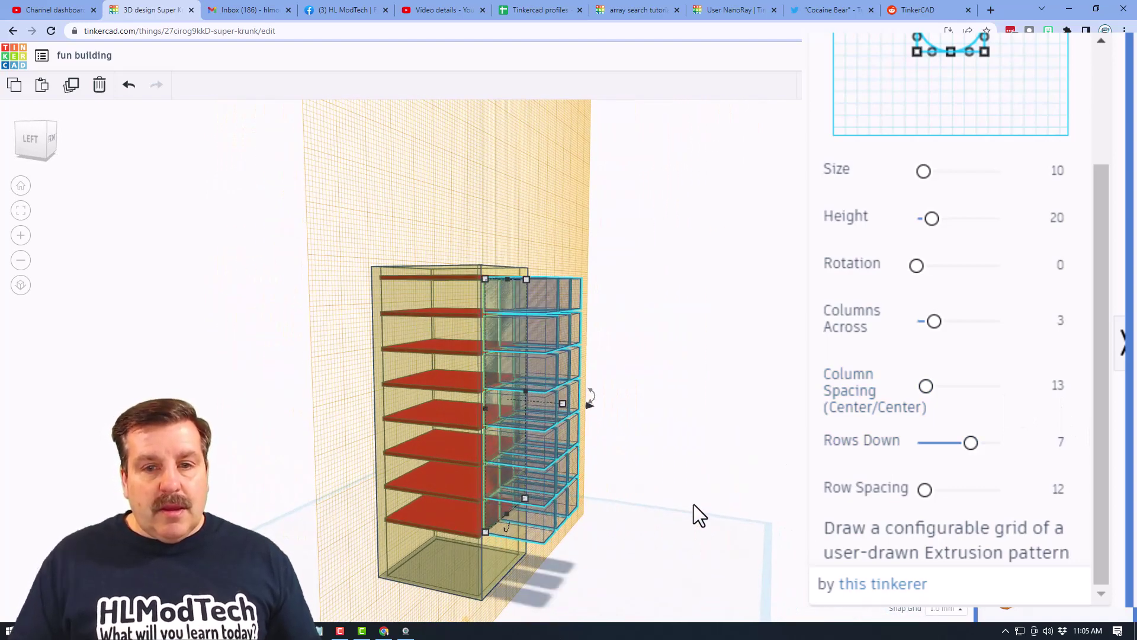
pyautogui.moveTo(565, 484); pyautogui.dragTo(491, 488, button='right')
pyautogui.click(522, 487)
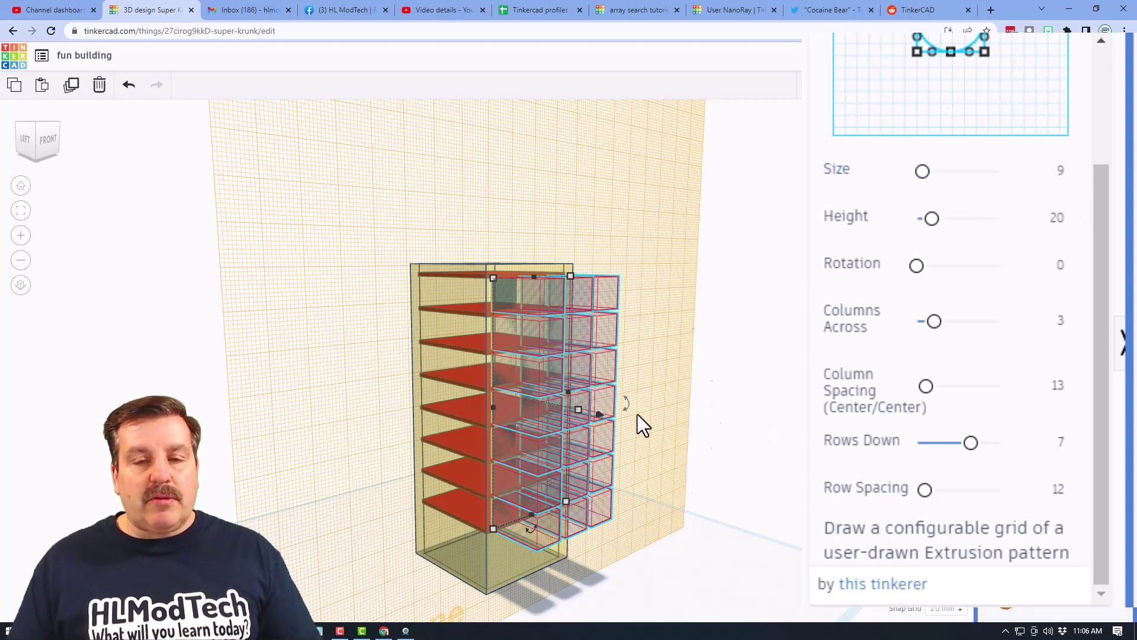
pyautogui.moveTo(721, 496); pyautogui.dragTo(553, 486, button='right')
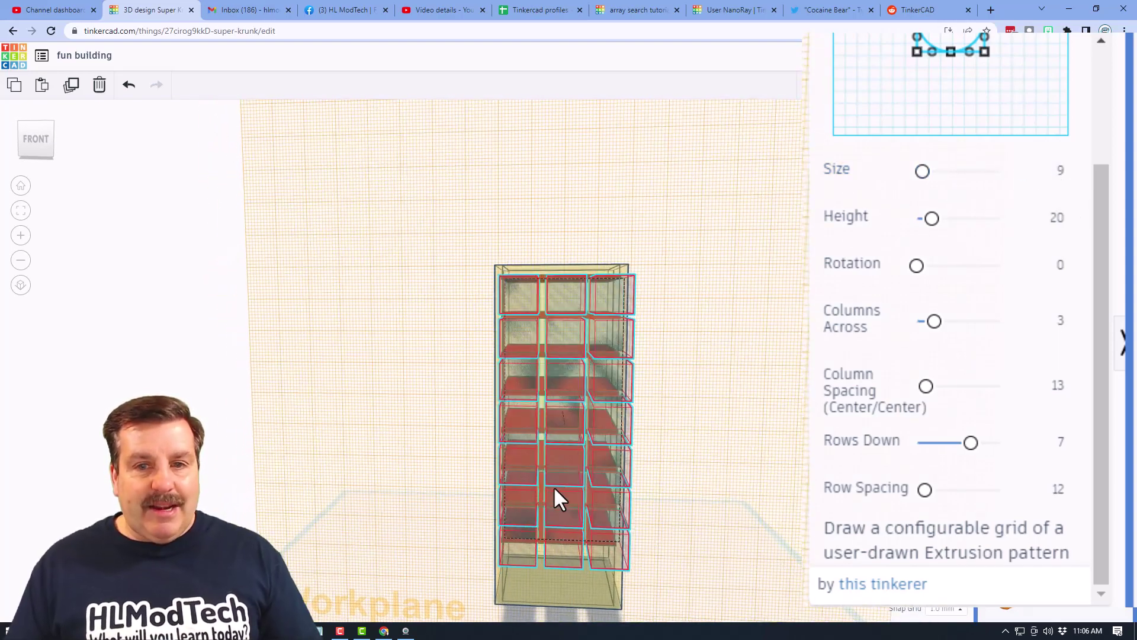
pyautogui.moveTo(401, 482); pyautogui.dragTo(524, 484, button='right')
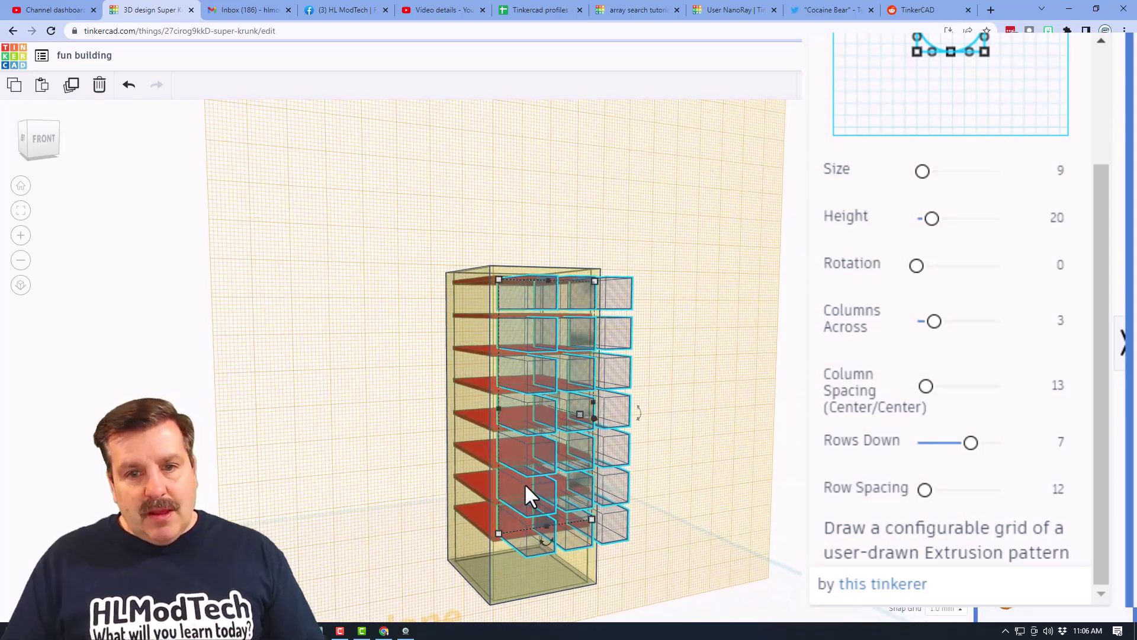
pyautogui.moveTo(364, 501)
pyautogui.mouseDown(button='right')
pyautogui.moveTo(599, 502)
pyautogui.moveTo(326, 507)
pyautogui.mouseUp(button='right')
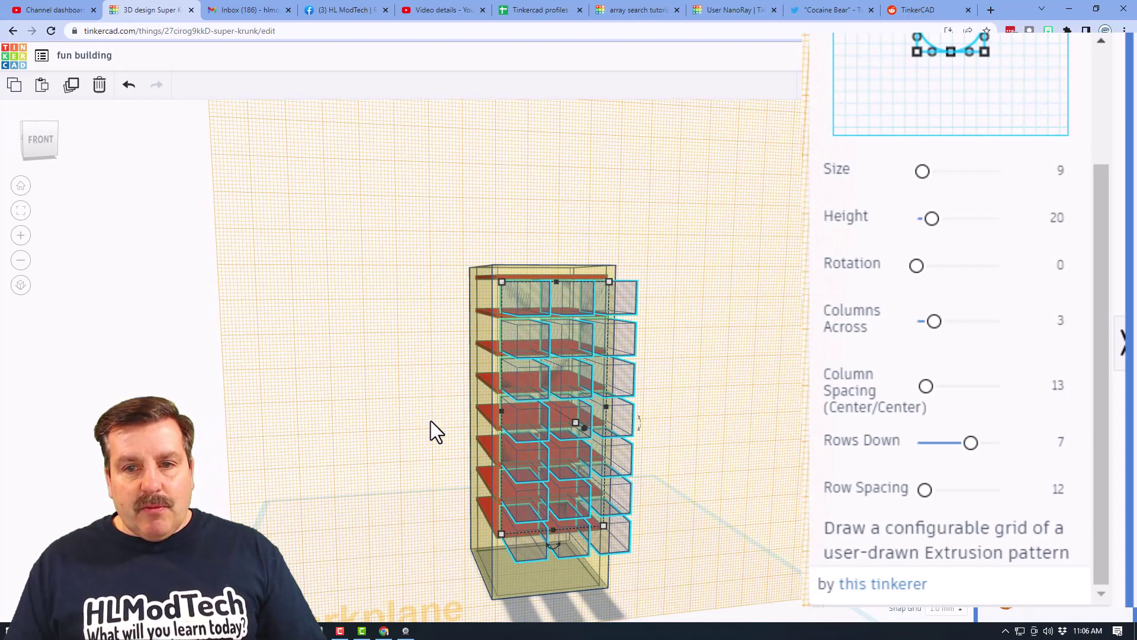
pyautogui.moveTo(354, 420)
pyautogui.mouseDown(button='right')
pyautogui.moveTo(450, 436)
pyautogui.moveTo(533, 408)
pyautogui.mouseUp(button='right')
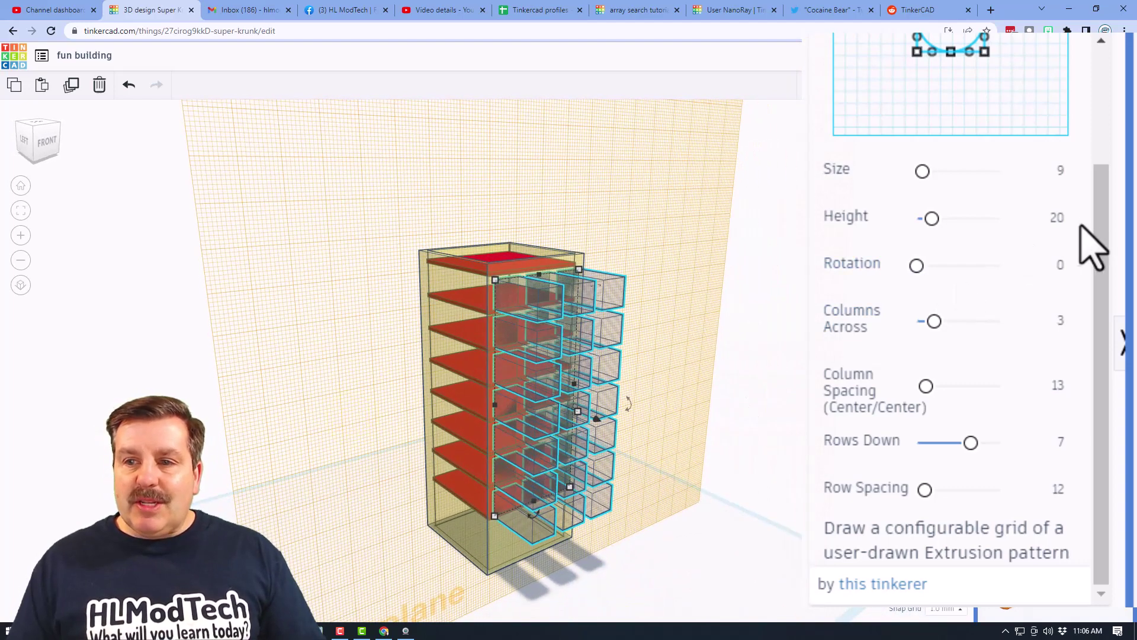
pyautogui.click(1049, 228)
# - Set the window grid height to 50 and move it into the building
pyautogui.write('50')
pyautogui.press('Return')
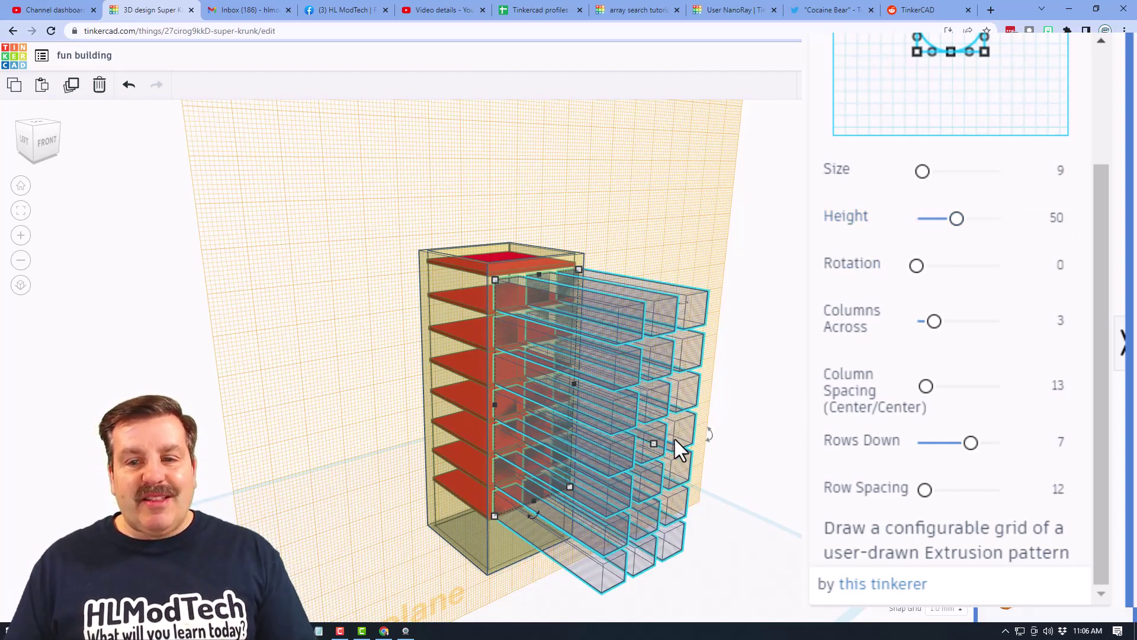
pyautogui.moveTo(681, 456); pyautogui.dragTo(559, 421)
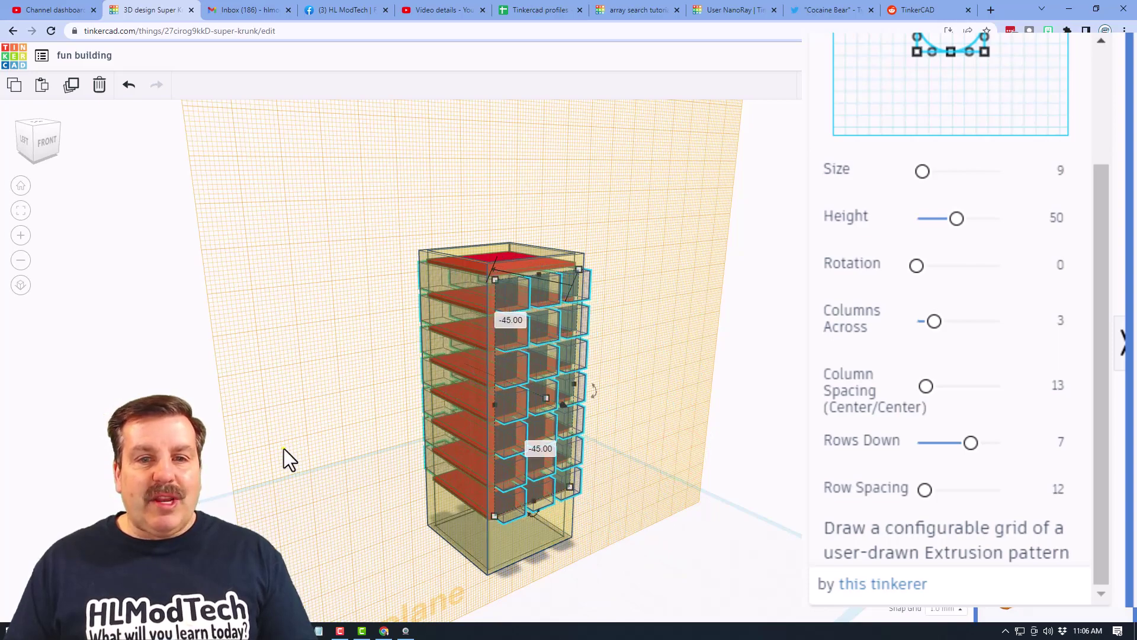
# - Rotate the shape 90° so windows cross the other sides of the tower
pyautogui.moveTo(283, 449); pyautogui.dragTo(364, 471, button='right')
pyautogui.click(437, 452)
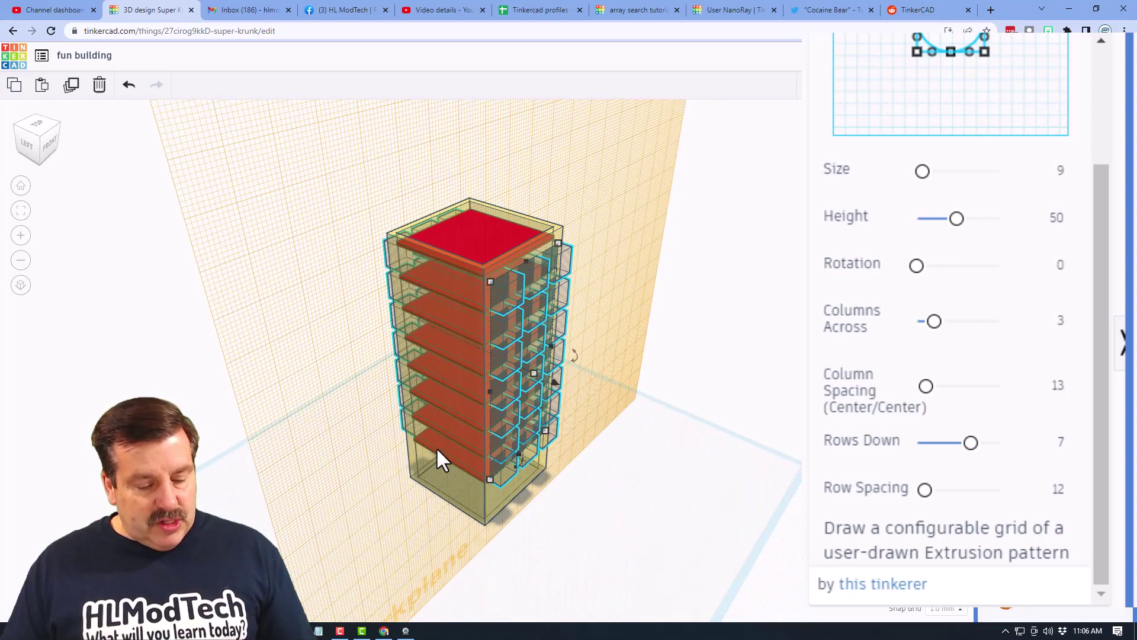
pyautogui.moveTo(573, 478)
pyautogui.mouseDown(button='right')
pyautogui.moveTo(584, 488)
pyautogui.moveTo(571, 433)
pyautogui.mouseUp(button='right')
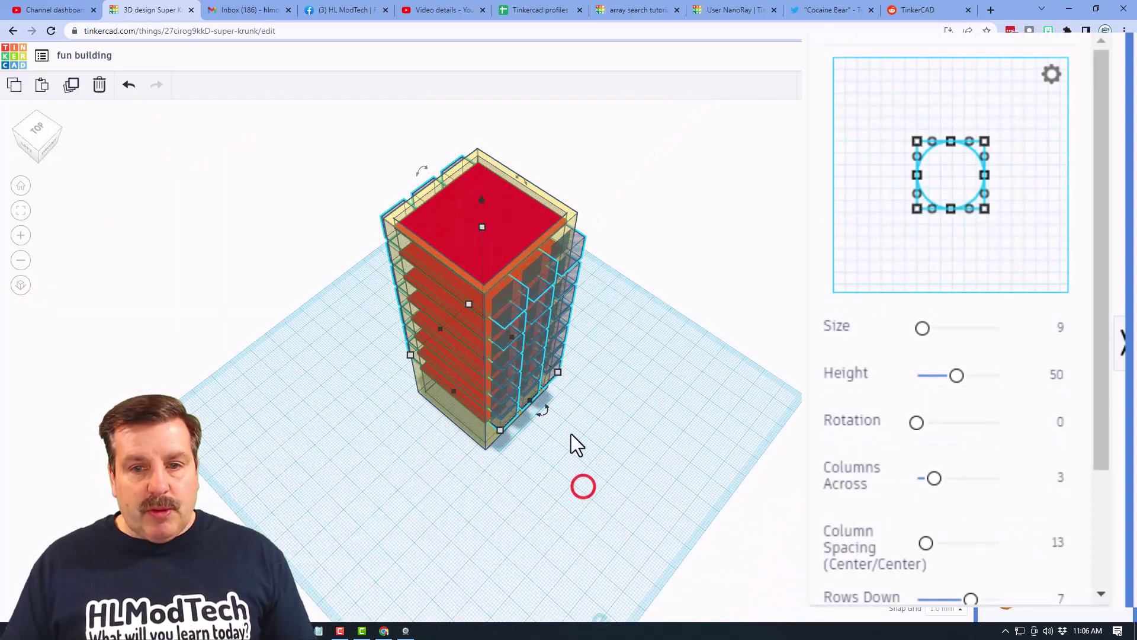
pyautogui.moveTo(543, 413); pyautogui.dragTo(438, 410)
pyautogui.click(558, 487)
pyautogui.rightClick(624, 481)
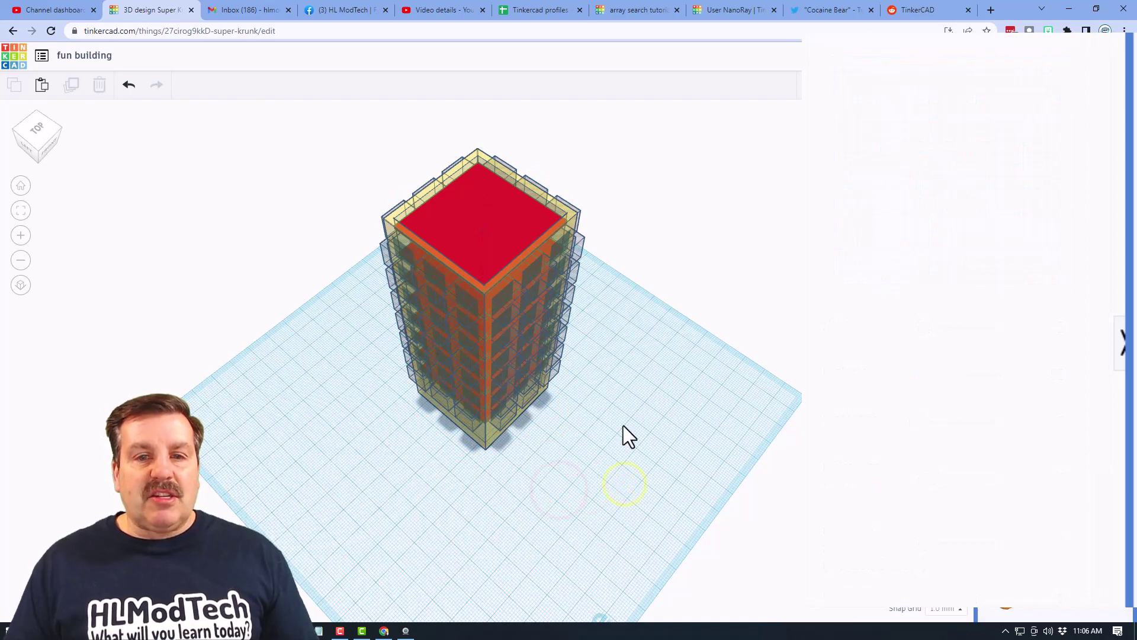
pyautogui.moveTo(623, 425); pyautogui.dragTo(652, 381, button='right')
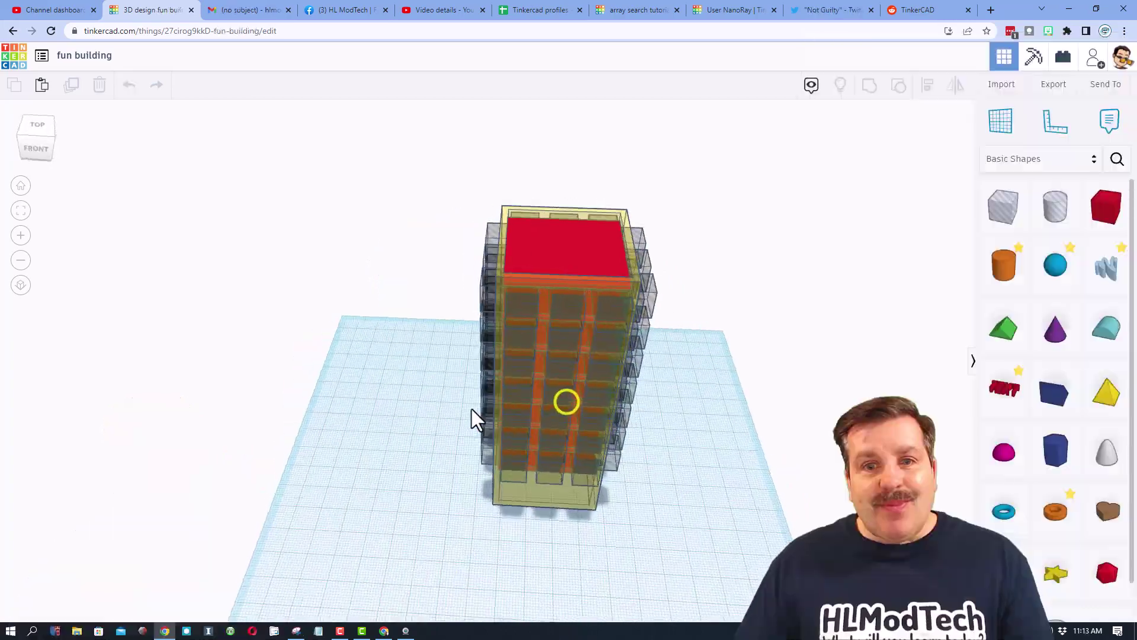
# - Hide the red top box and group the three tower shapes into one
pyautogui.moveTo(474, 418); pyautogui.dragTo(496, 371, button='right')
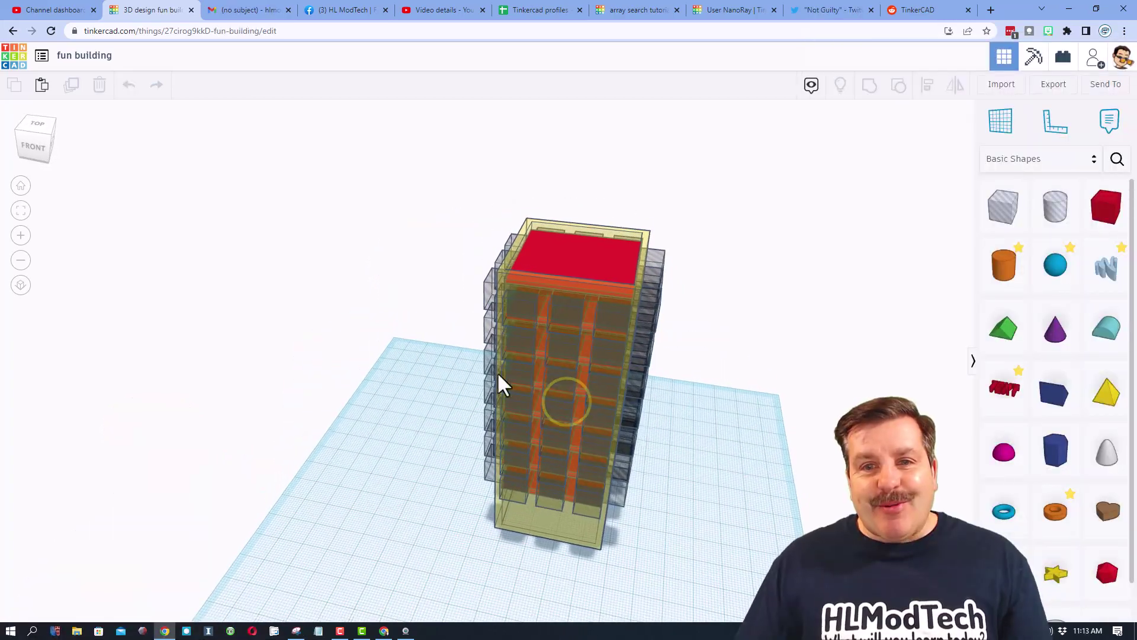
pyautogui.click(570, 265)
pyautogui.click(951, 130)
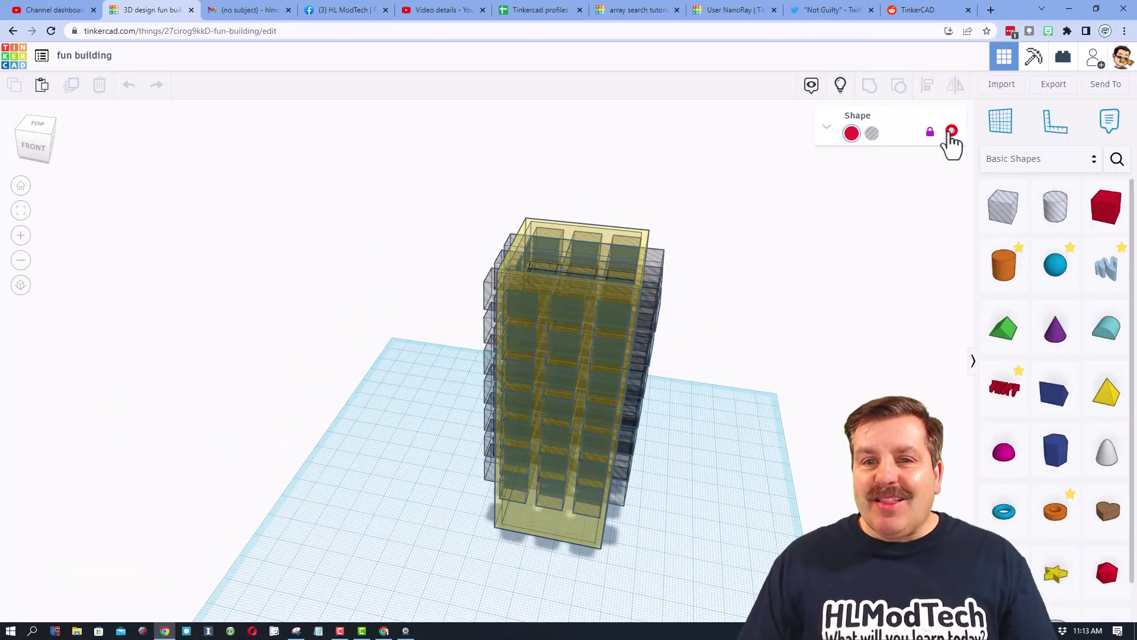
pyautogui.moveTo(747, 329); pyautogui.dragTo(758, 303, button='right')
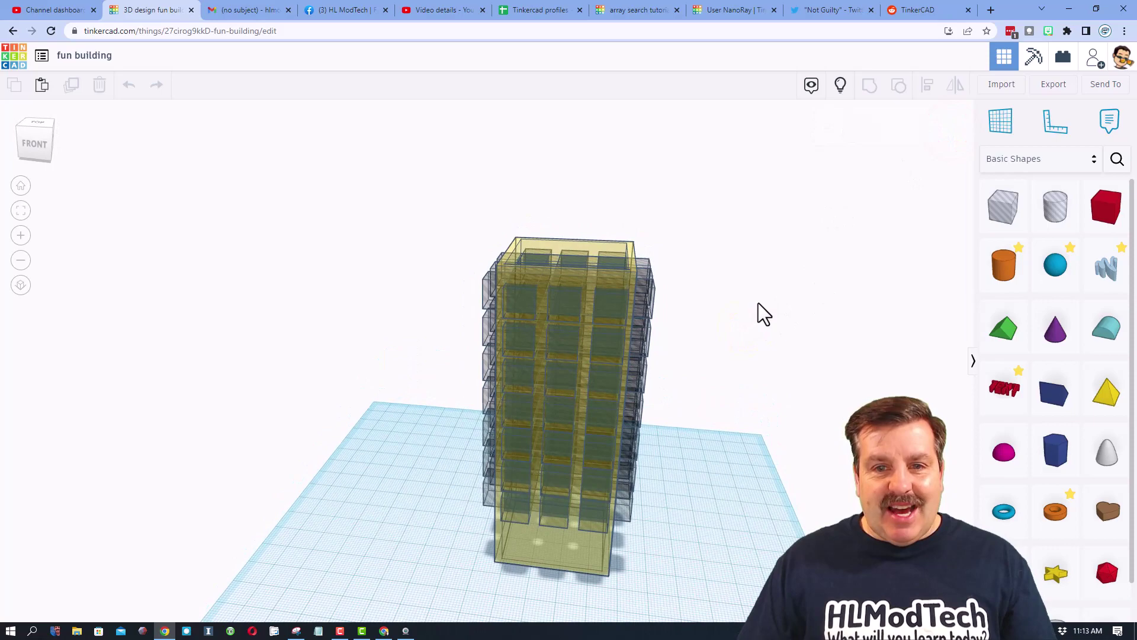
pyautogui.moveTo(413, 200); pyautogui.dragTo(667, 509)
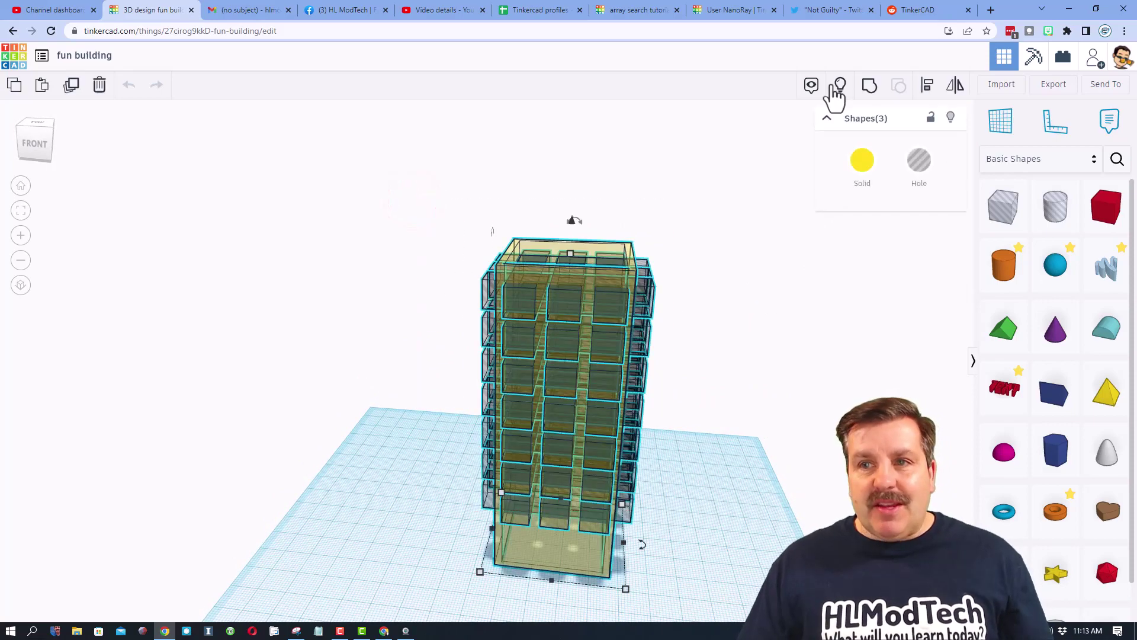
pyautogui.click(867, 86)
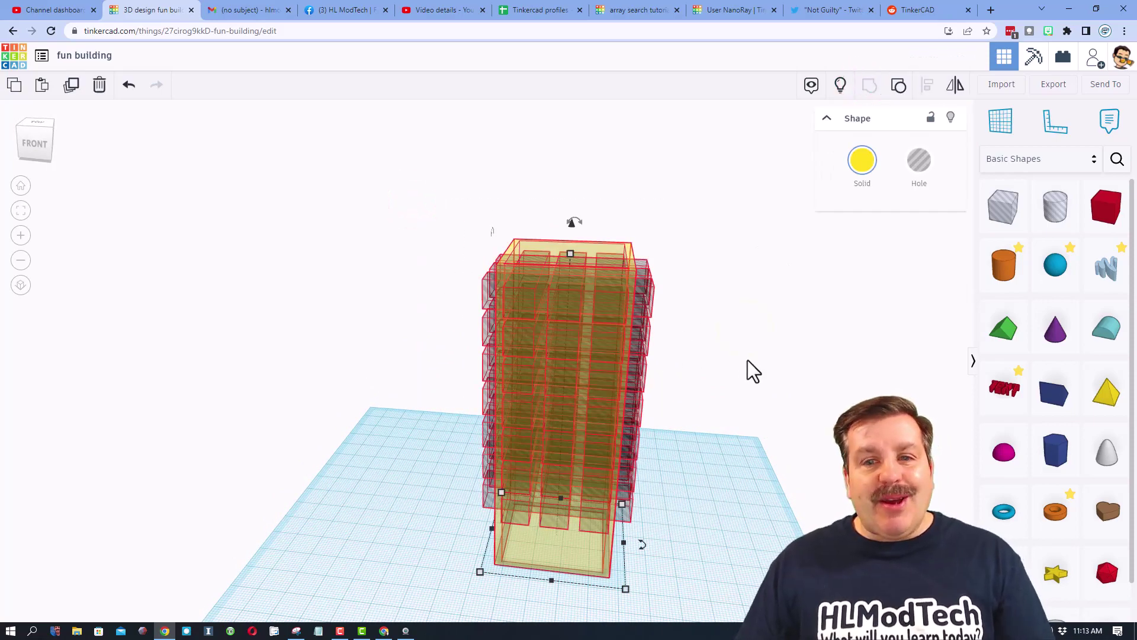
# - Show all hidden shapes again and undo the last change
pyautogui.moveTo(721, 391); pyautogui.dragTo(631, 434, button='right')
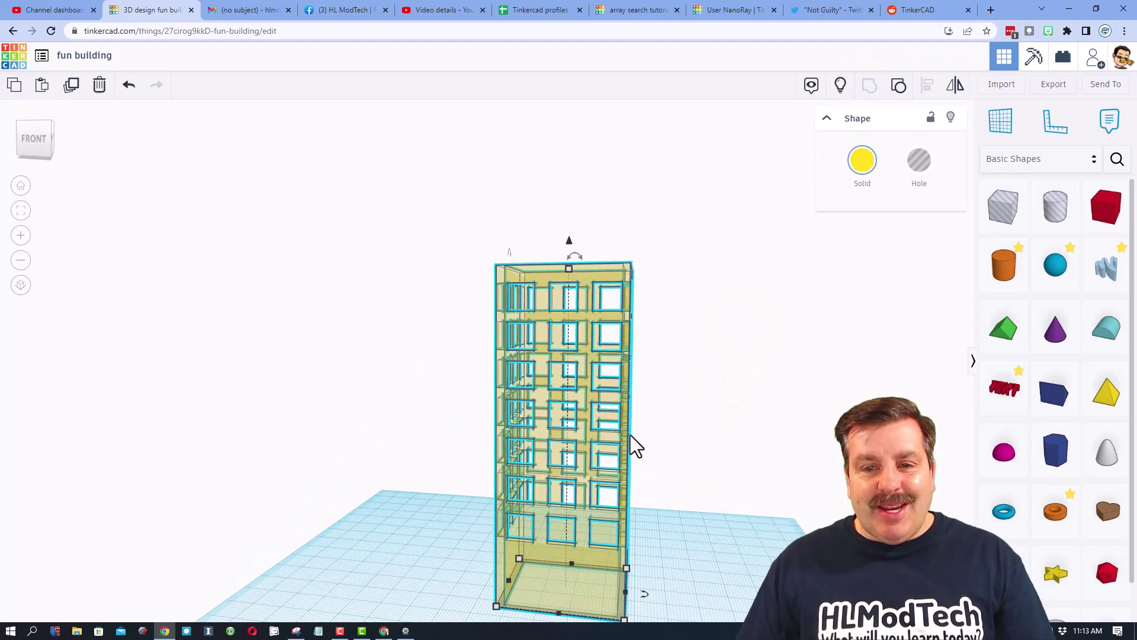
pyautogui.click(587, 394)
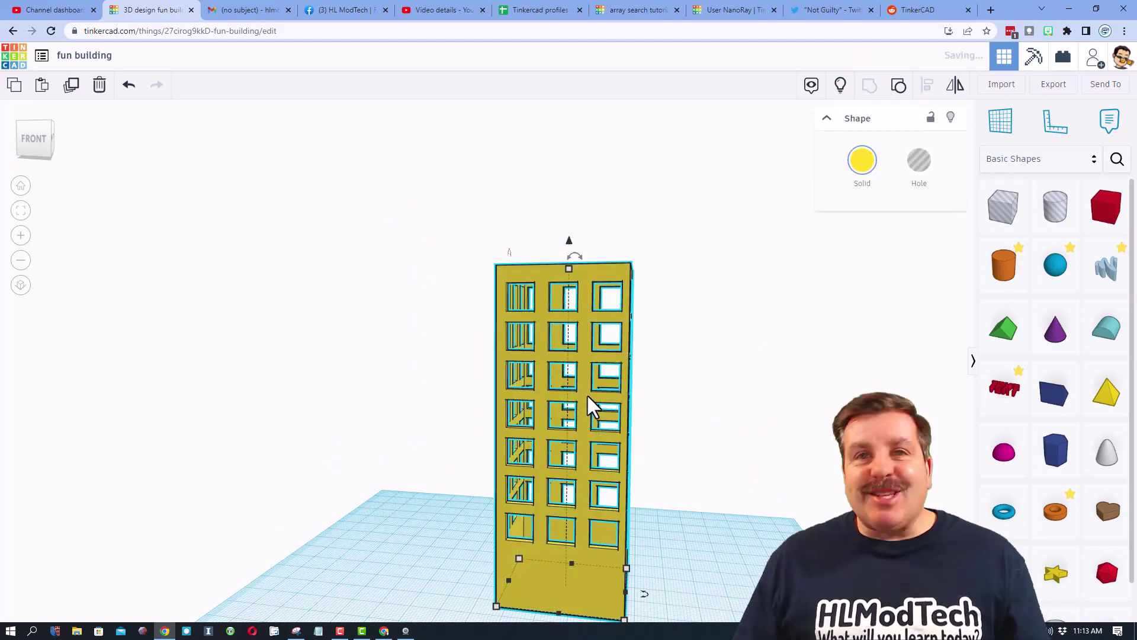
pyautogui.click(678, 382)
pyautogui.moveTo(677, 383); pyautogui.dragTo(862, 130, button='right')
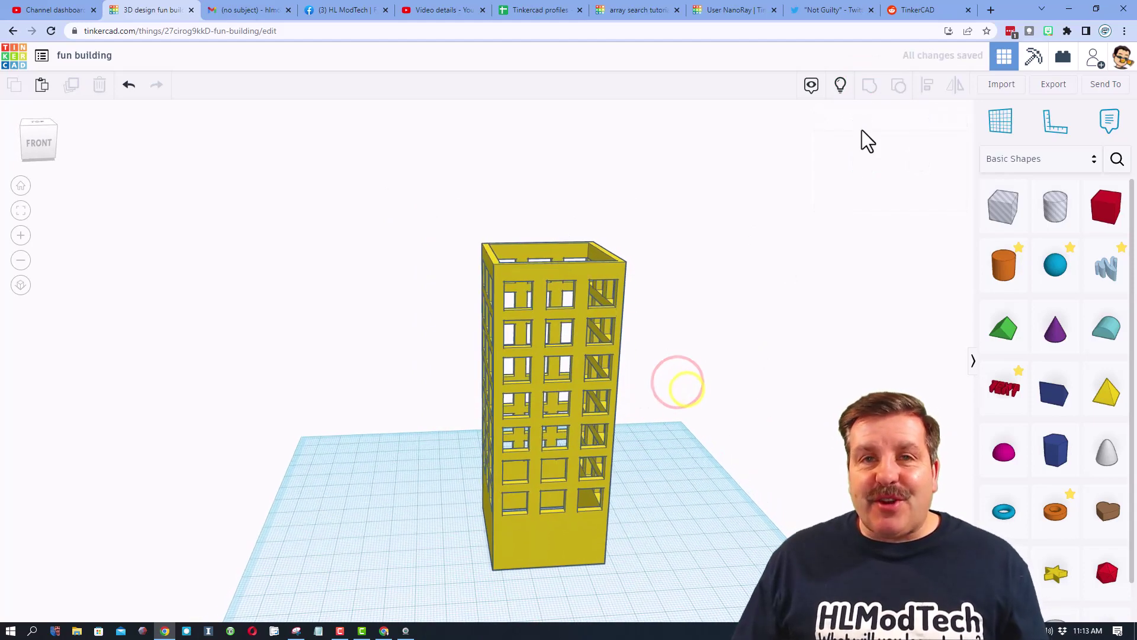
pyautogui.click(840, 86)
pyautogui.moveTo(729, 320); pyautogui.dragTo(680, 211, button='right')
pyautogui.hotkey('ctrl', 'z')
# - Open the colour choices for the red roof and bring a box shape onto the workplane
pyautogui.moveTo(669, 345); pyautogui.dragTo(644, 360, button='right')
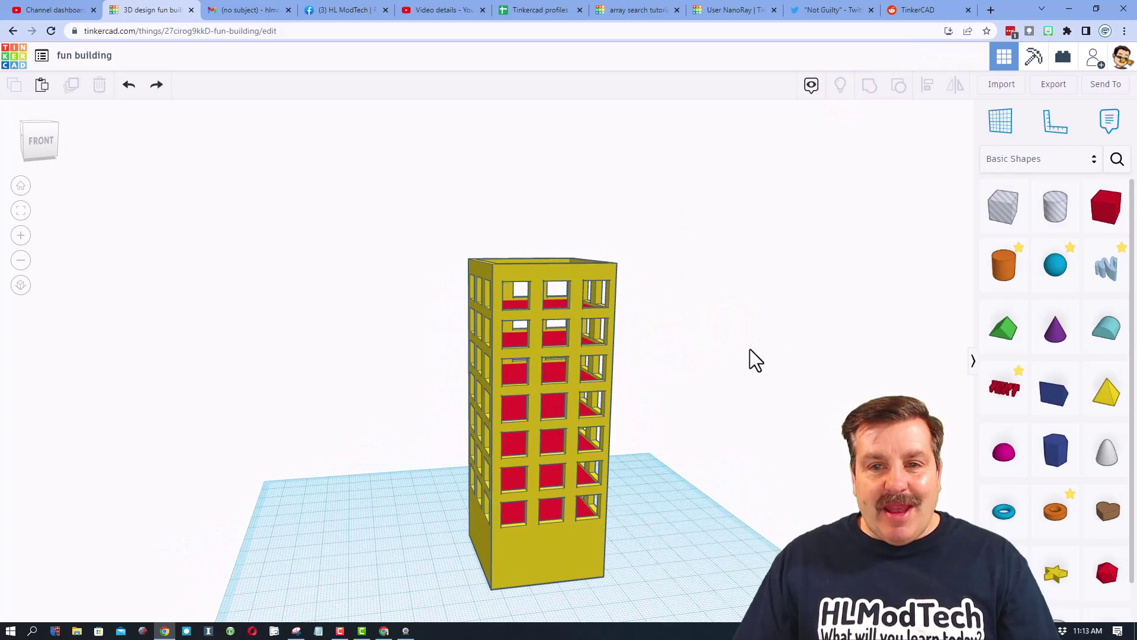
pyautogui.moveTo(757, 360); pyautogui.dragTo(663, 376, button='right')
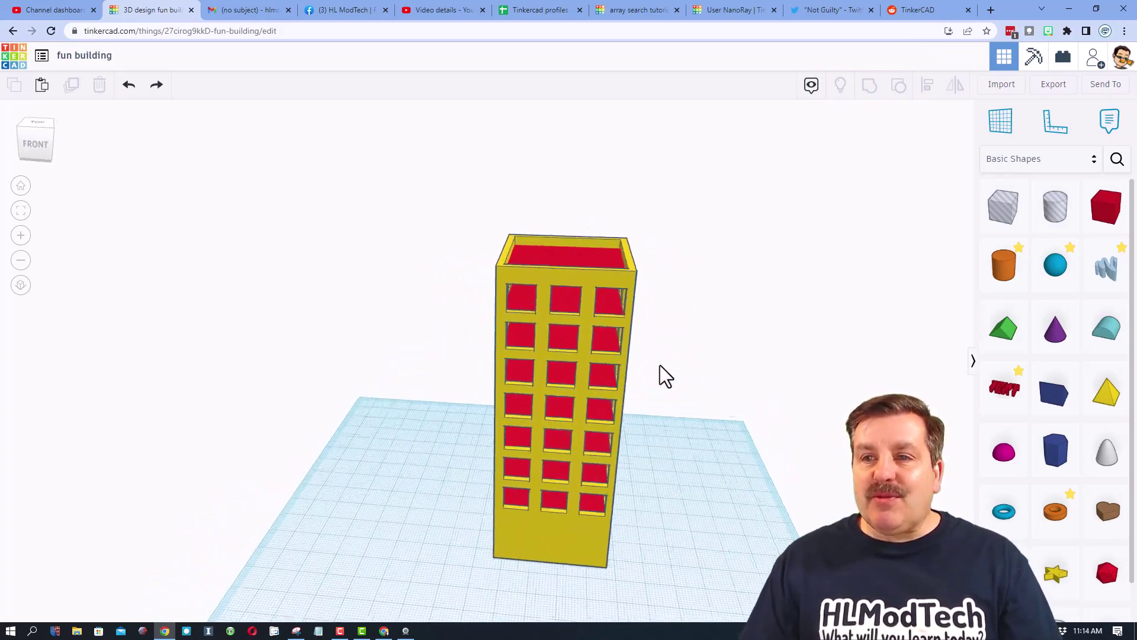
pyautogui.moveTo(609, 201); pyautogui.dragTo(588, 254, button='right')
pyautogui.click(585, 251)
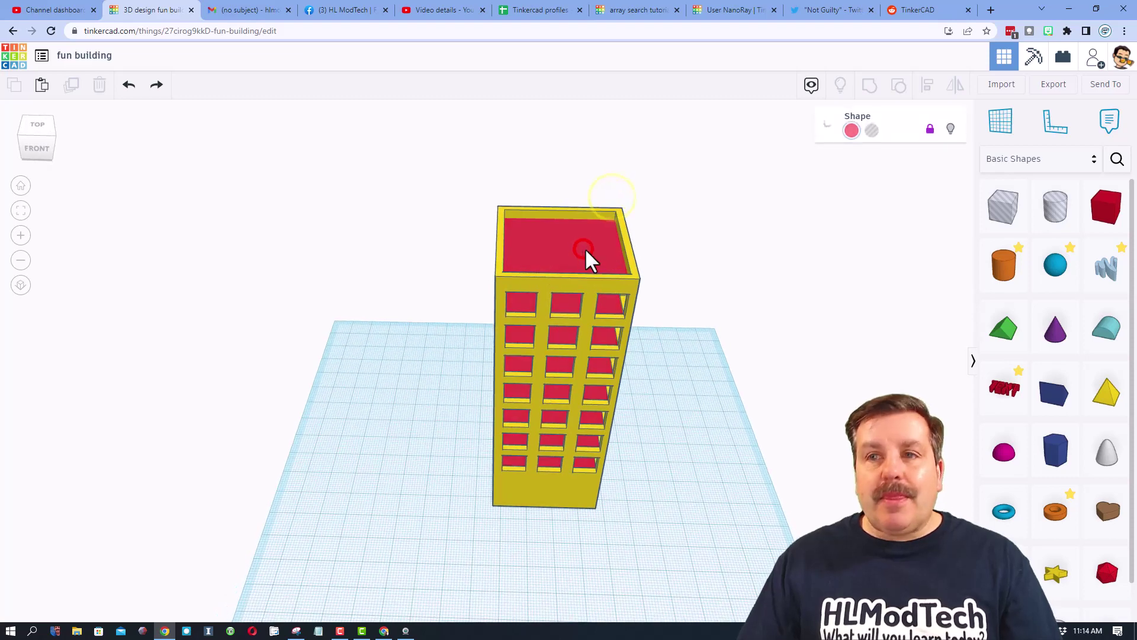
pyautogui.click(851, 134)
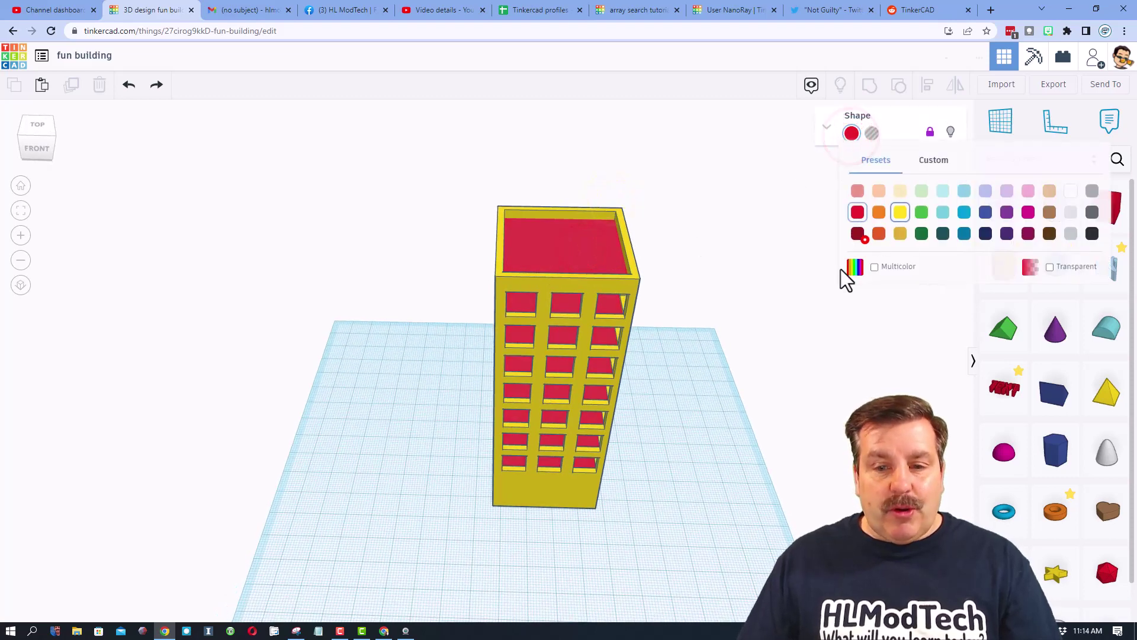
pyautogui.moveTo(1004, 207); pyautogui.dragTo(853, 314)
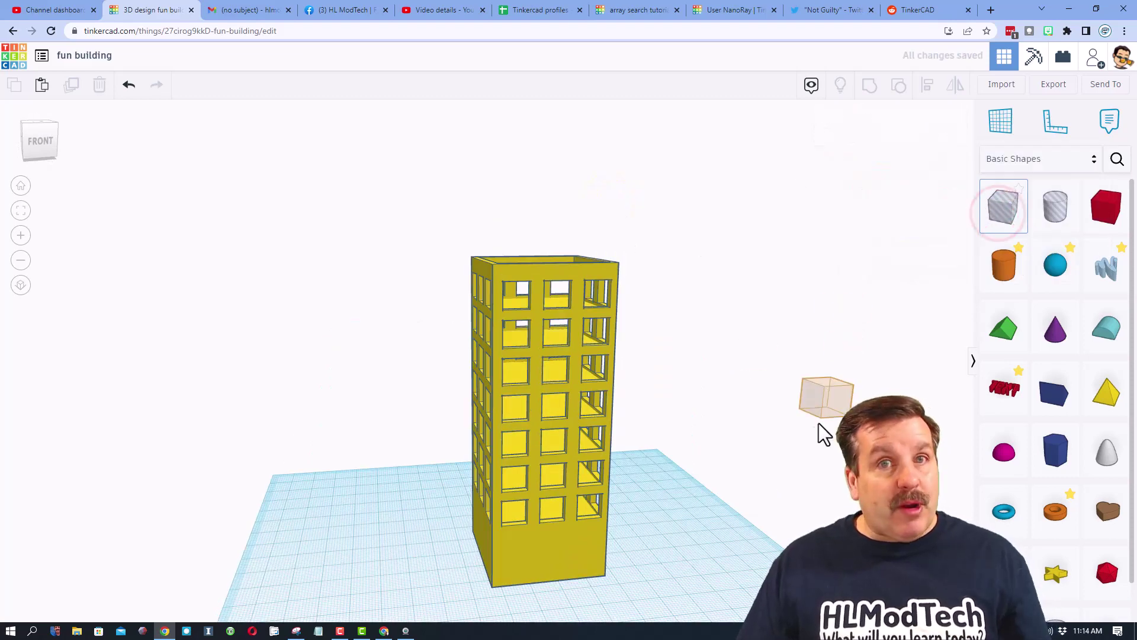
# - Place a door box at the building's base, centre it, and group it into the building
pyautogui.moveTo(818, 423); pyautogui.dragTo(625, 548)
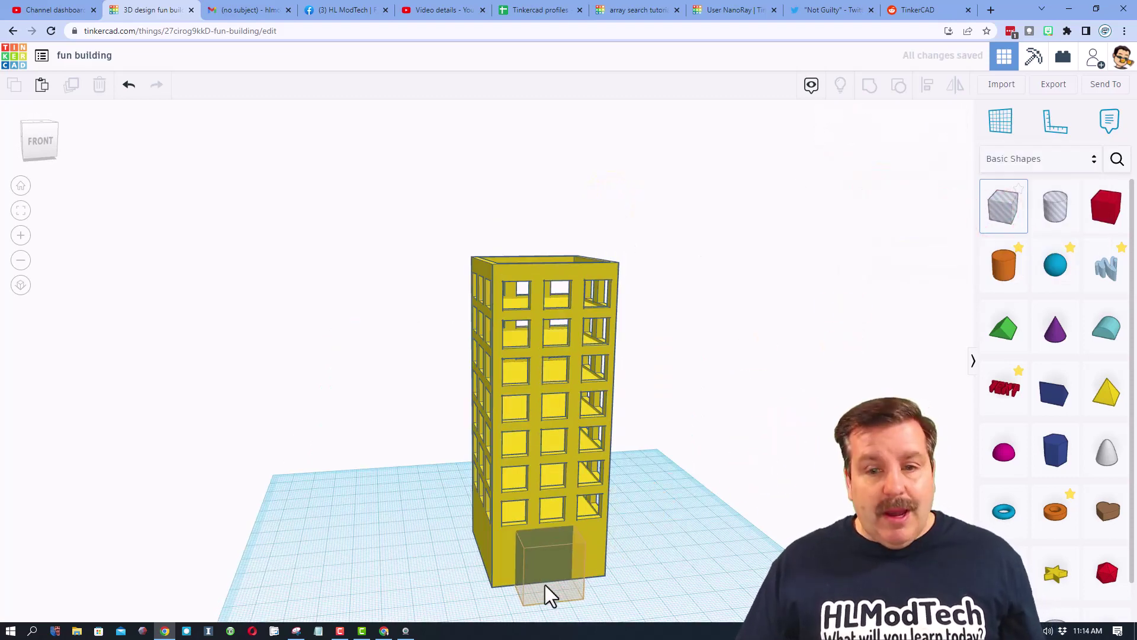
pyautogui.moveTo(556, 586); pyautogui.dragTo(556, 586)
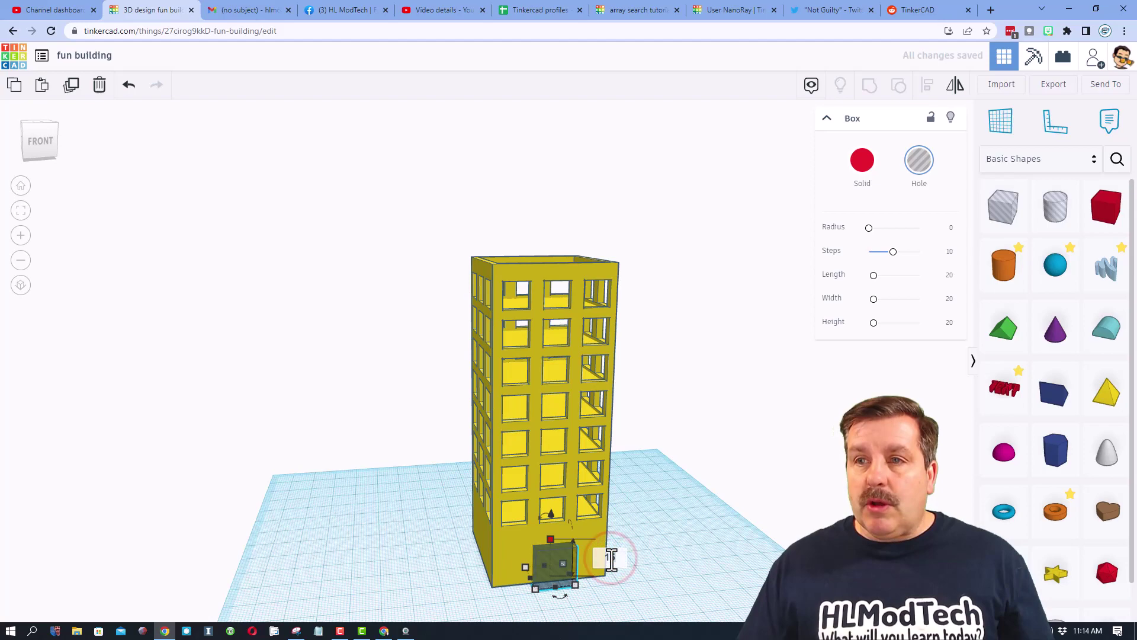
pyautogui.hotkey('ctrl', 'a')
pyautogui.press('l')
pyautogui.click(520, 553)
pyautogui.hotkey('ctrl', 'g')
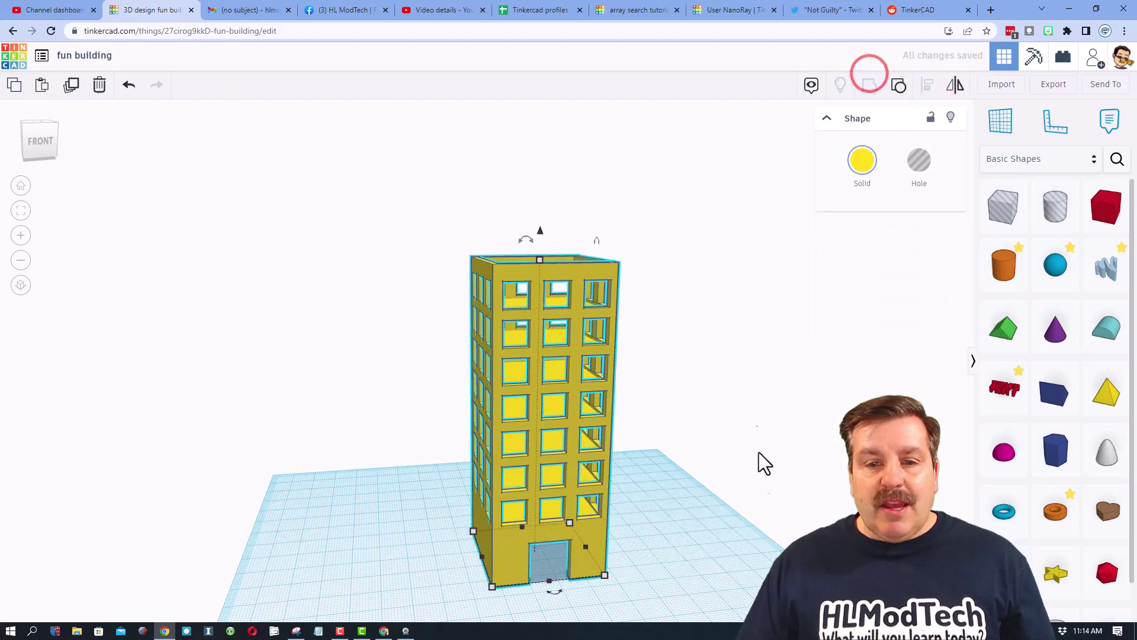
# - Search the community shapes for 'grid'
pyautogui.moveTo(659, 553); pyautogui.dragTo(627, 556, button='right')
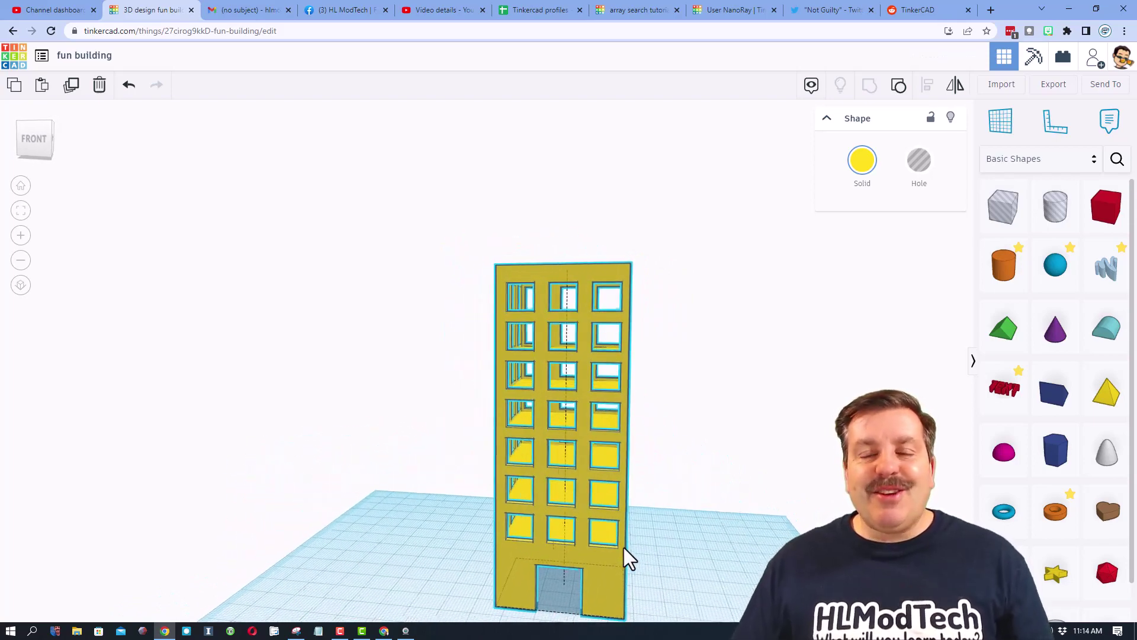
pyautogui.moveTo(334, 389); pyautogui.dragTo(364, 421, button='right')
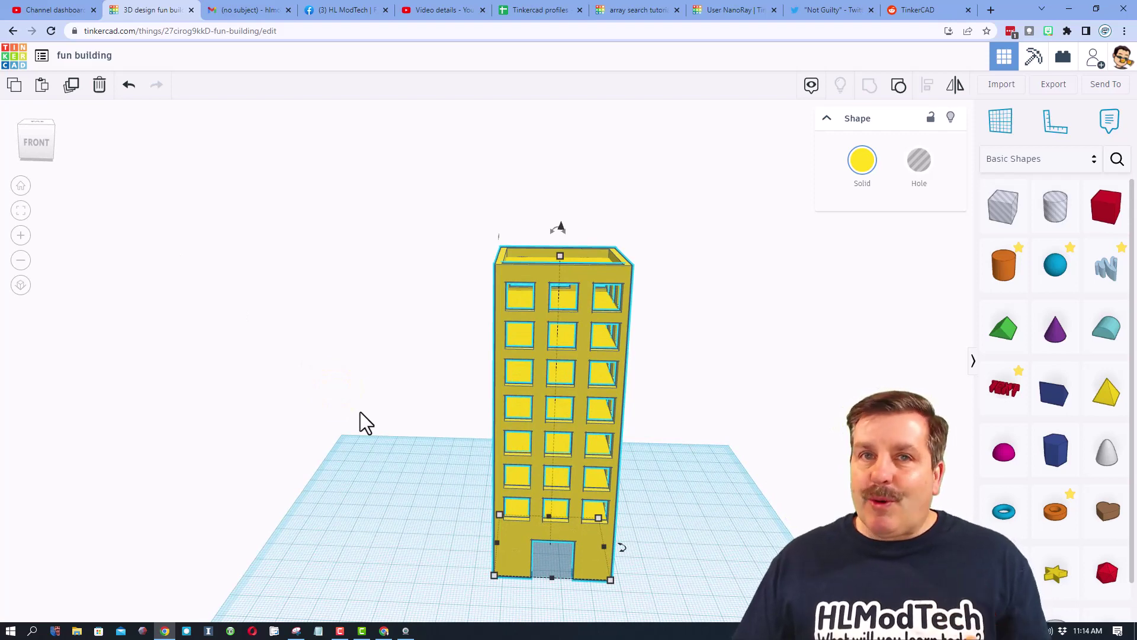
pyautogui.click(1114, 160)
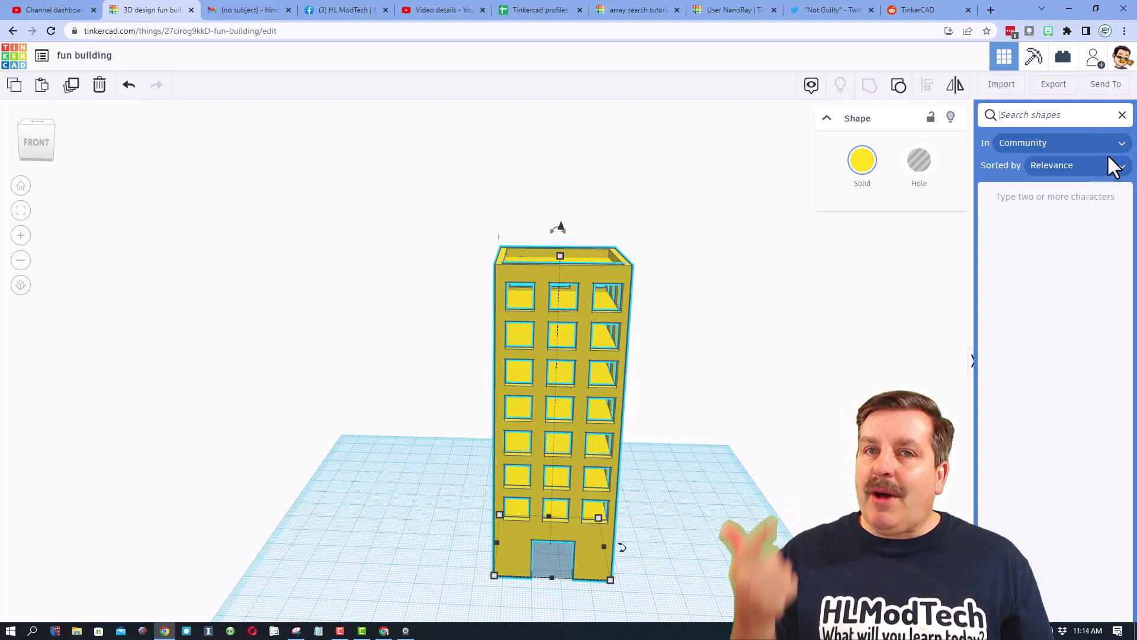
pyautogui.write('grid')
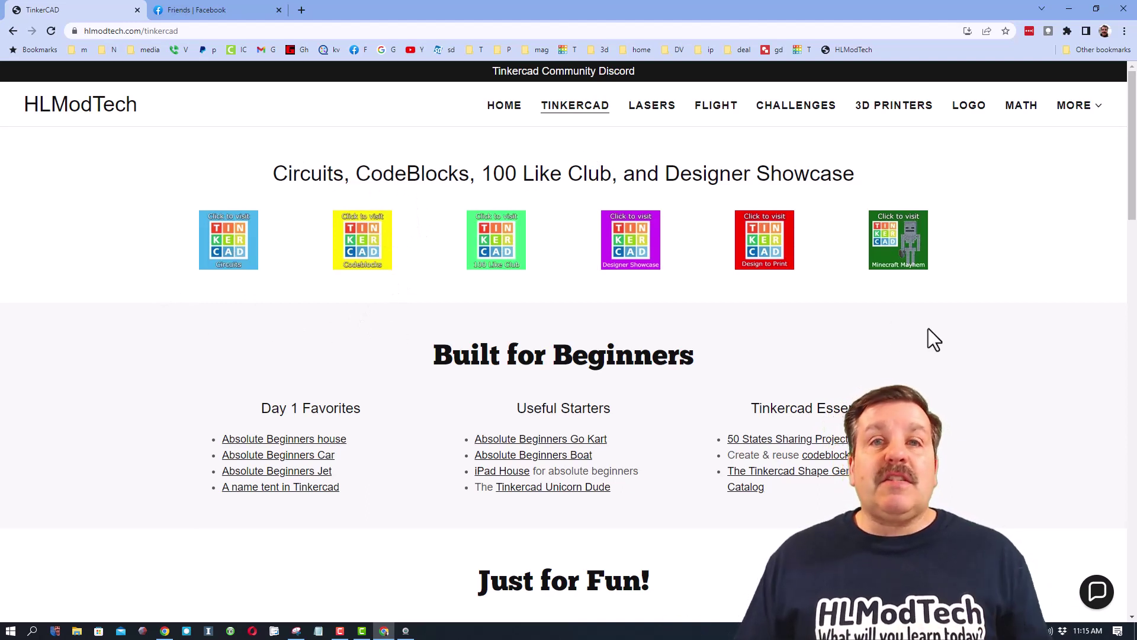
# - Open the Contact Us chat window from the chat bubble on HLModTech's Tinkercad page
pyautogui.click(1095, 589)
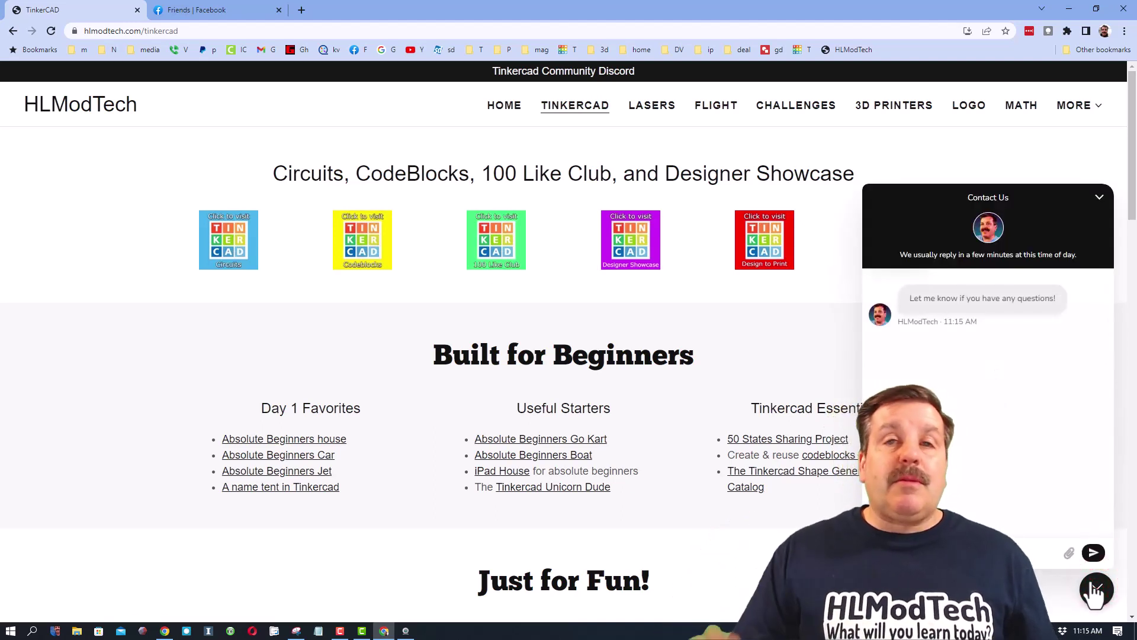